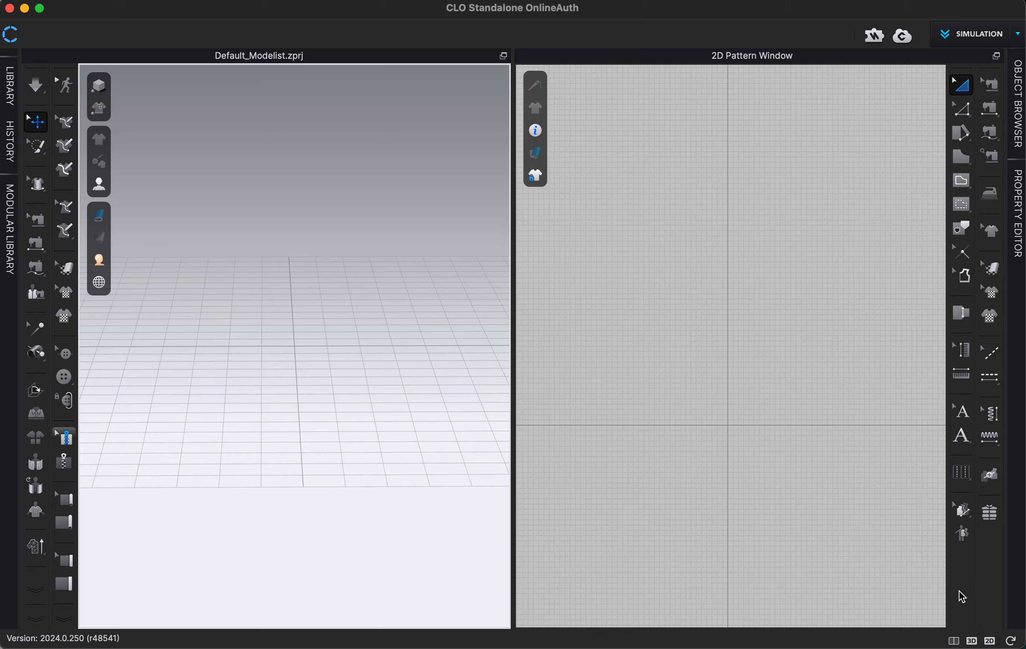
Show only the 2D pattern window and draw a freehand upright rectangle pattern in the area west of the vertical axis
click(991, 640)
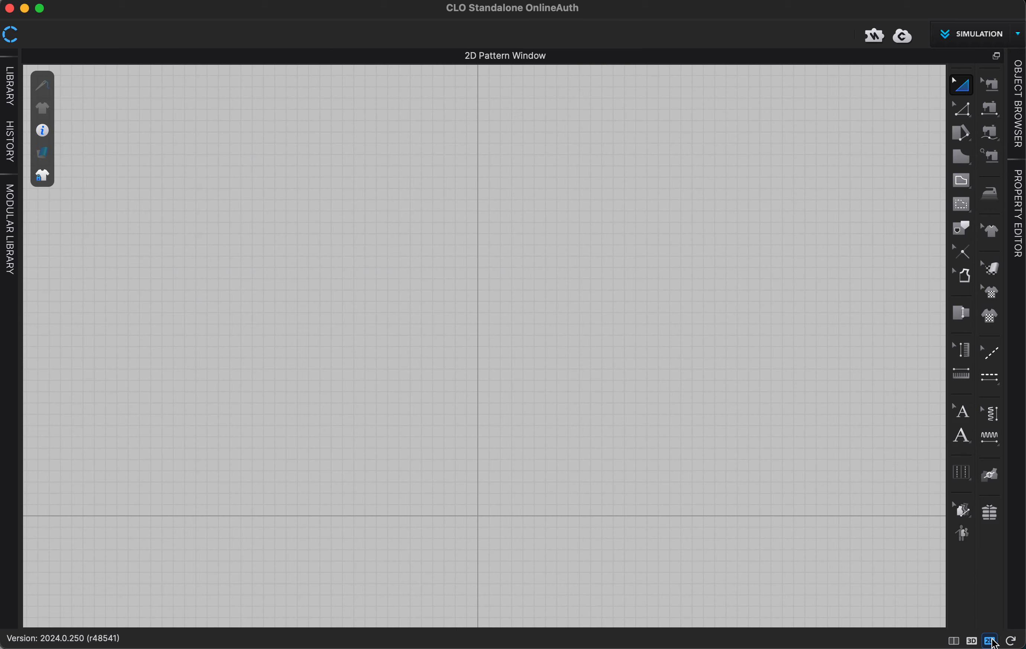
scroll(703, 429, down, 1)
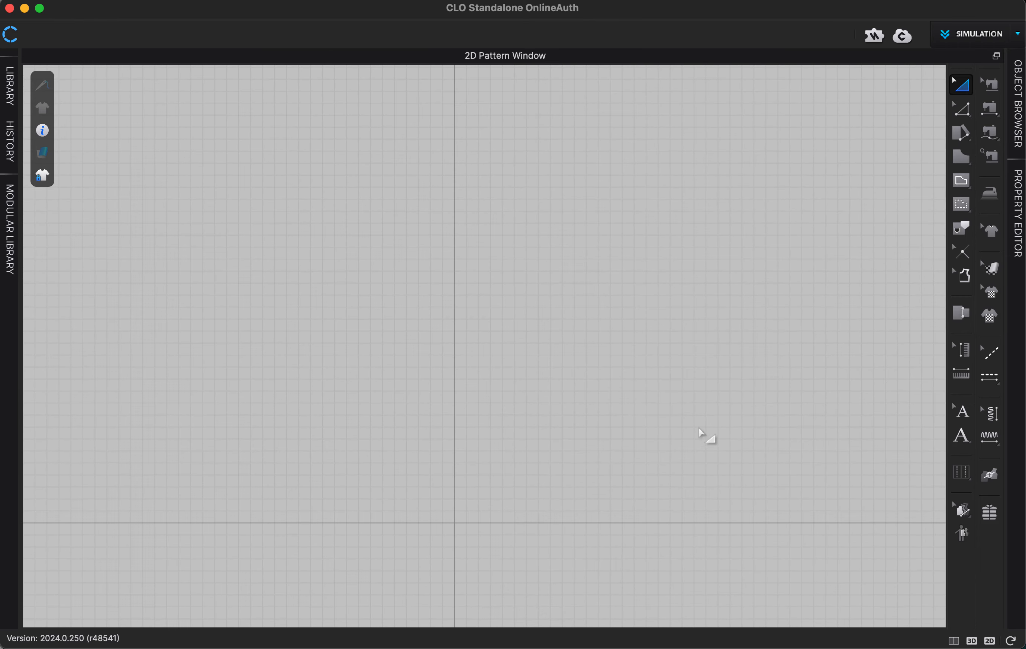
scroll(703, 433, up, 1)
scroll(704, 434, down, 1)
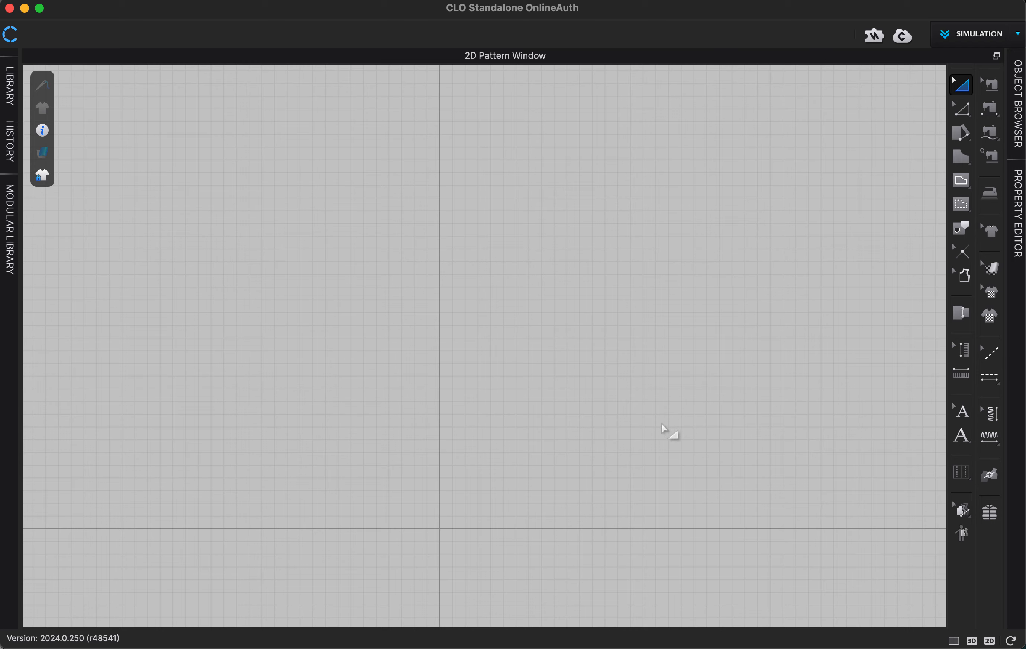
right_drag(644, 410, 684, 399)
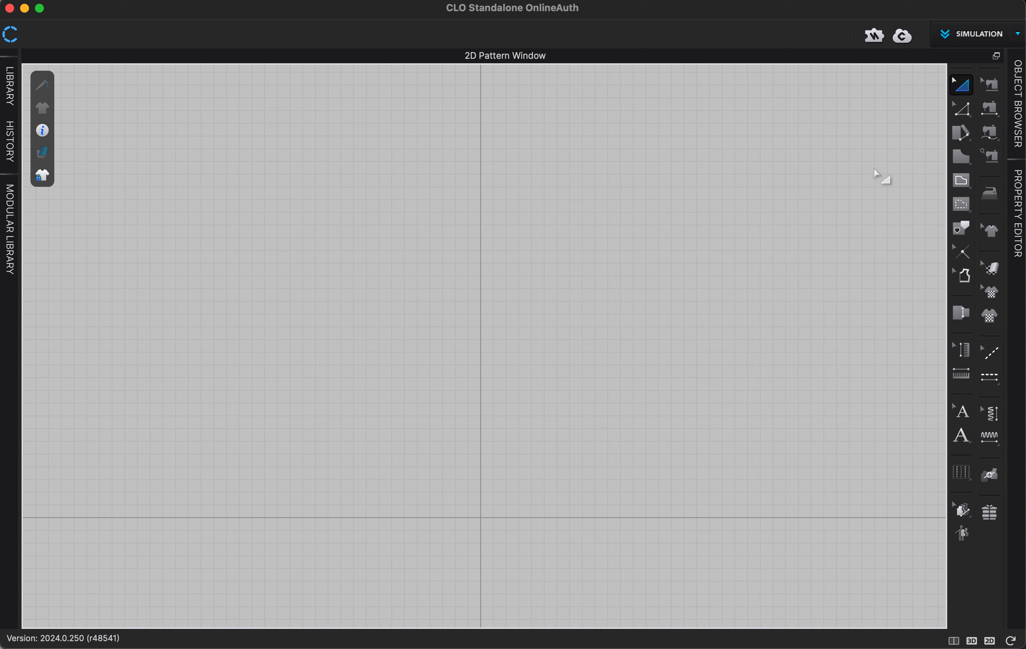
click(964, 154)
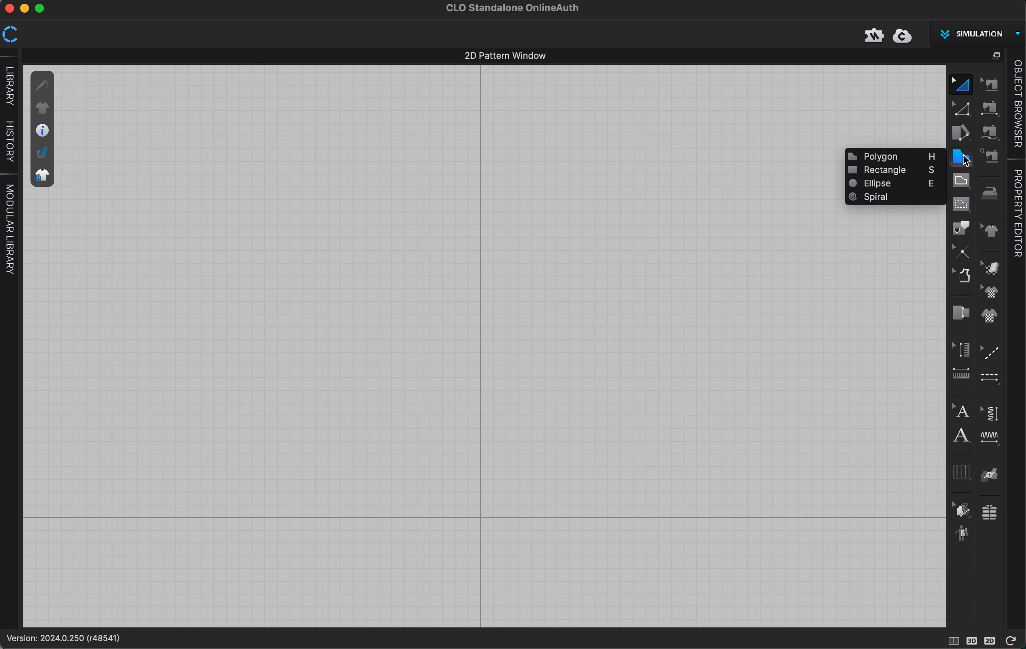
click(921, 174)
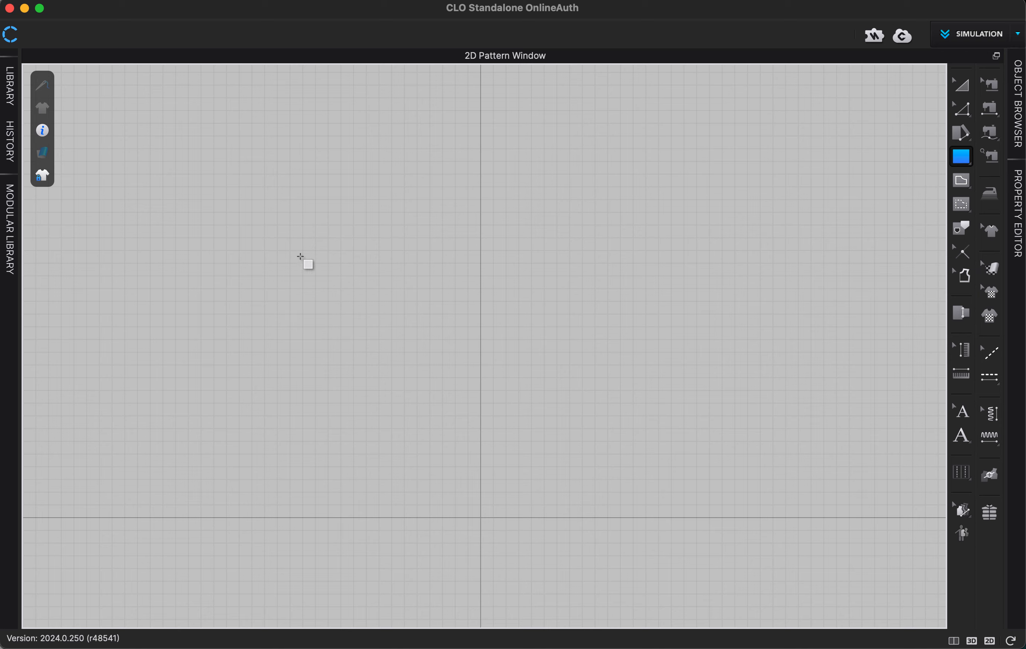
drag(227, 194, 382, 395)
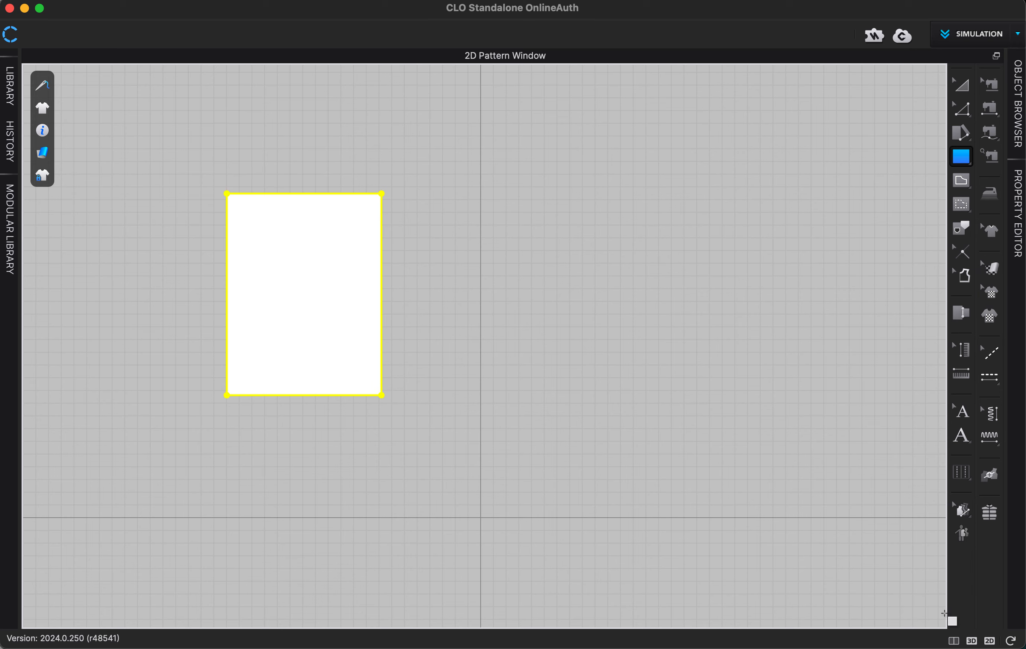
Display the 3D and 2D windows side by side and draw a smaller square pattern beside the first rectangle
click(954, 640)
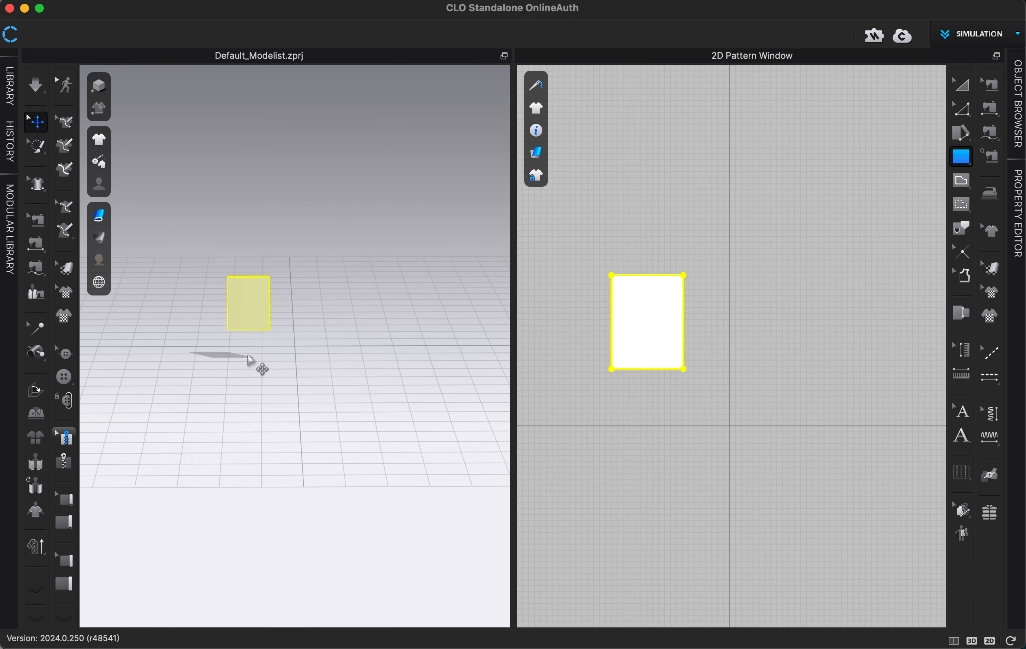
click(354, 305)
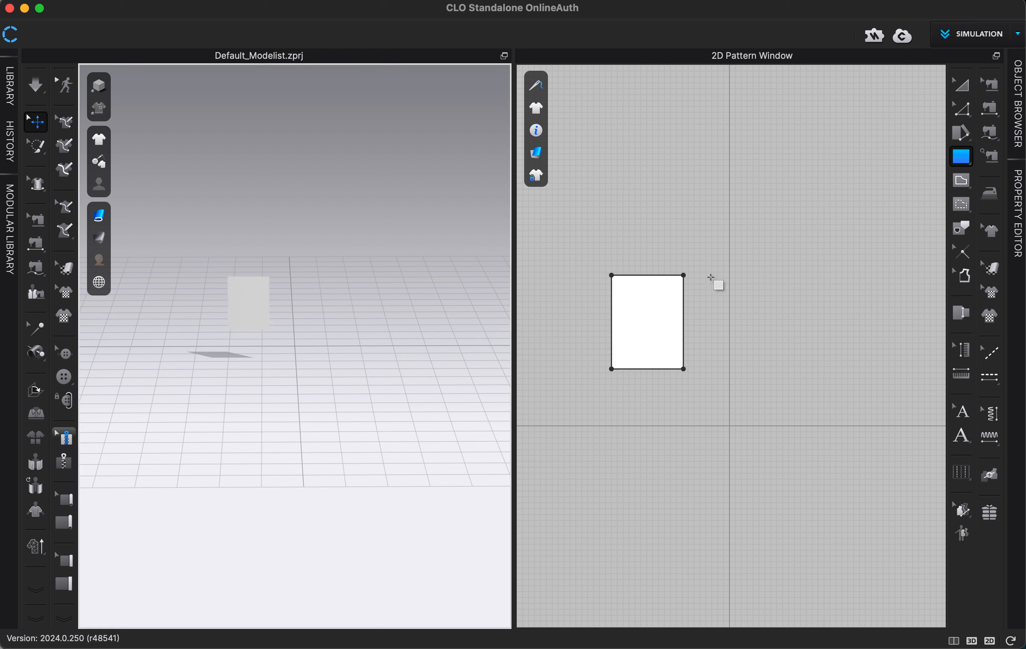
drag(712, 278, 779, 345)
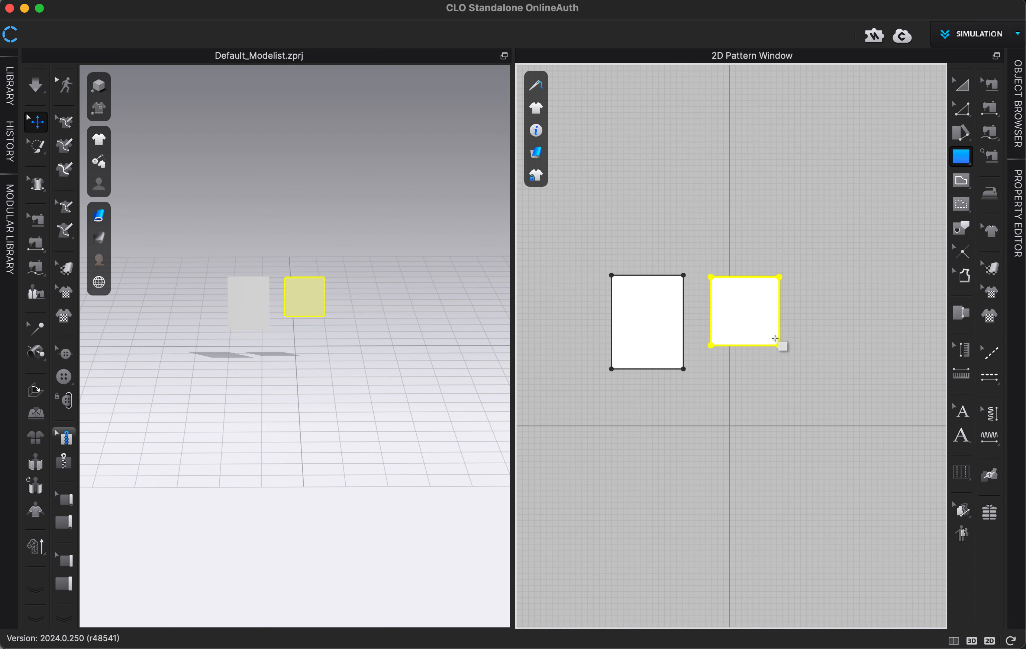
Create a single rectangle pattern by exact size, 10 in wide and 12.25 in high
right_click(822, 303)
click(819, 295)
click(823, 302)
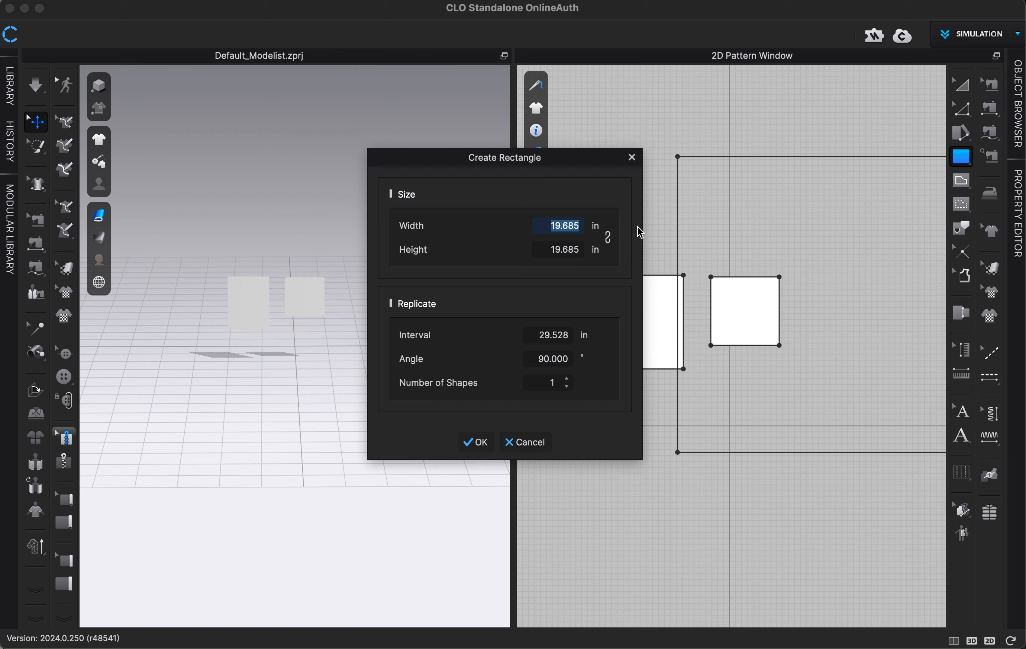
drag(560, 158, 454, 148)
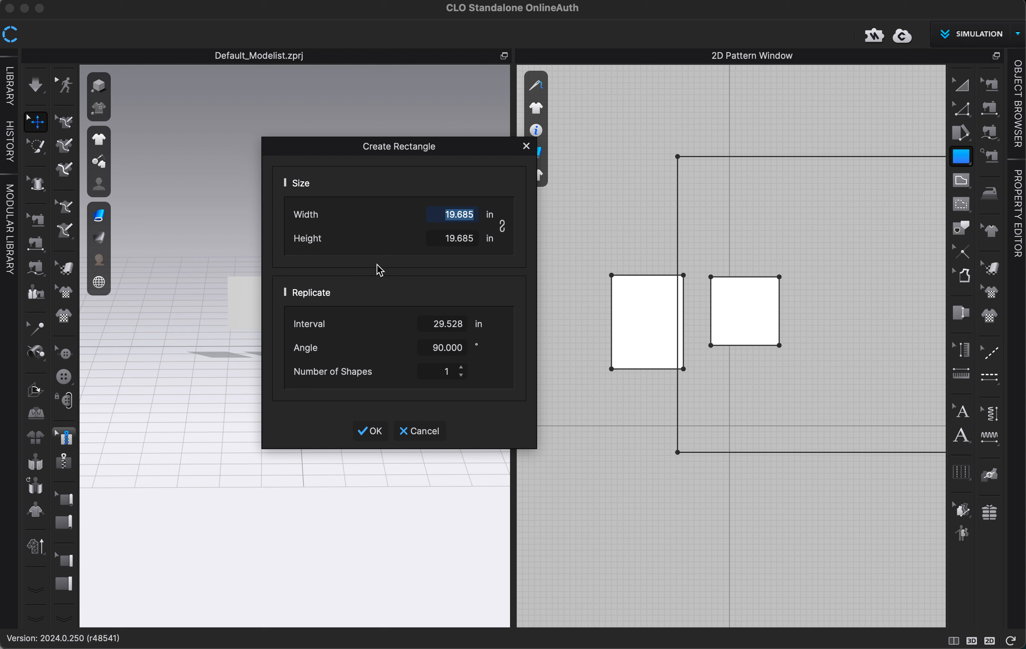
text(10)
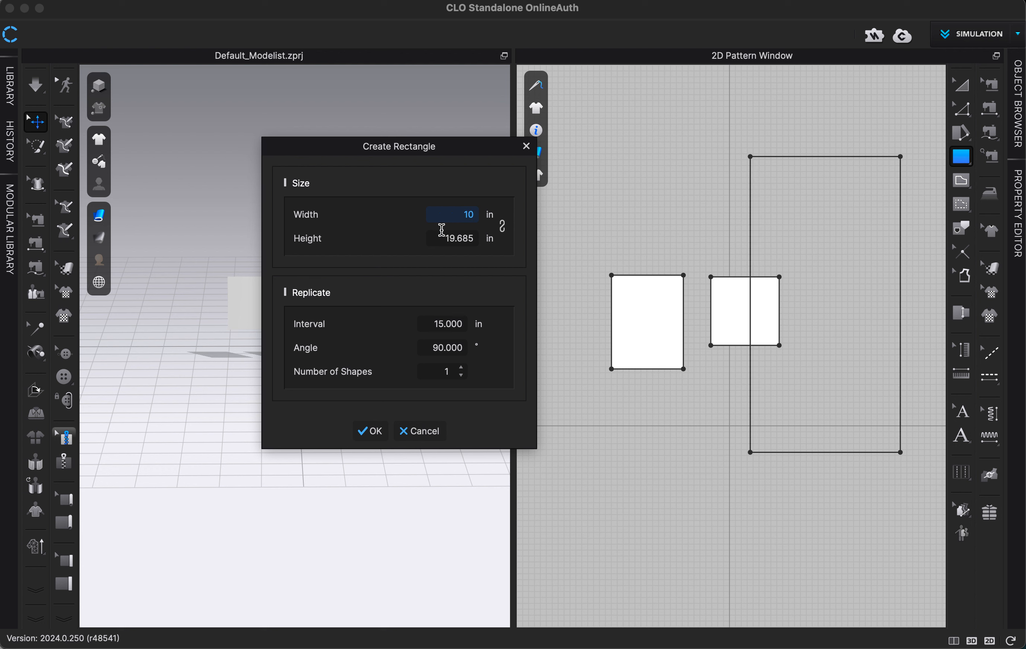
key(Tab)
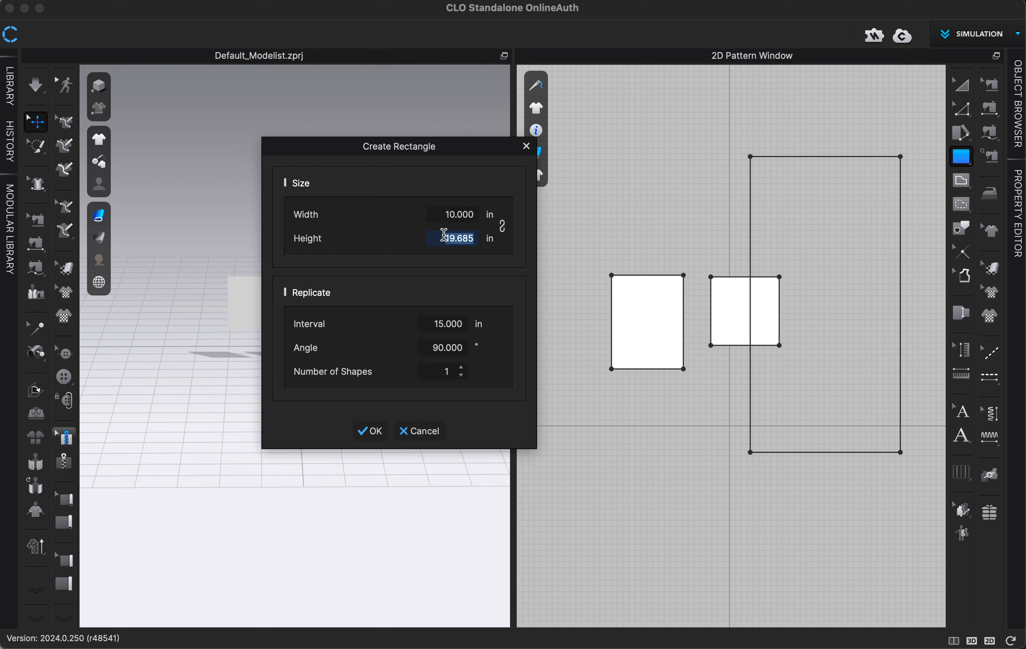
text(12.25)
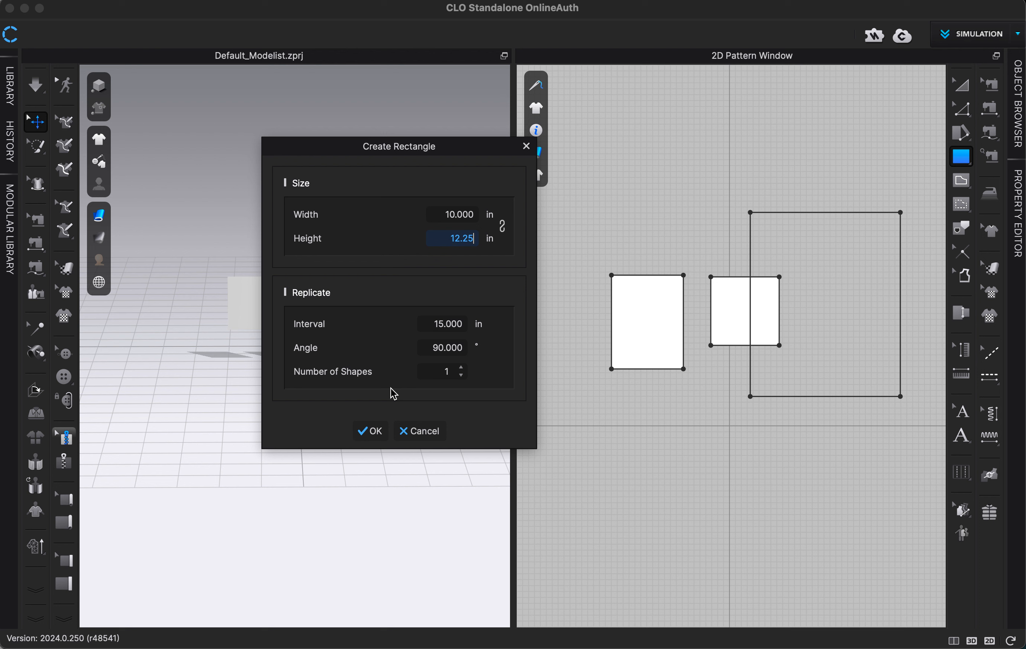
click(460, 367)
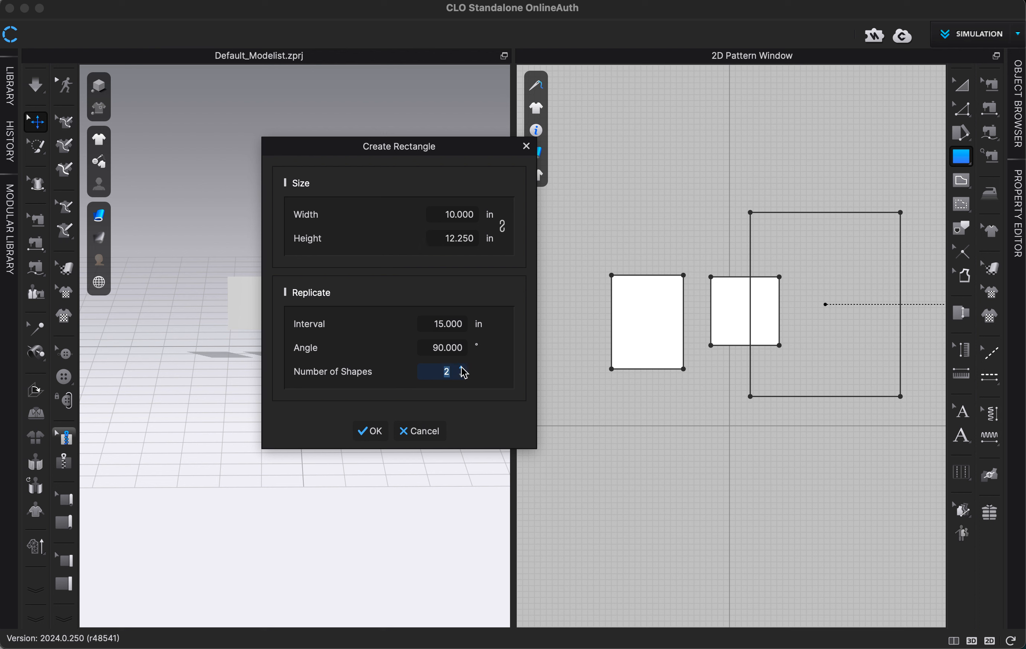
click(461, 375)
click(368, 430)
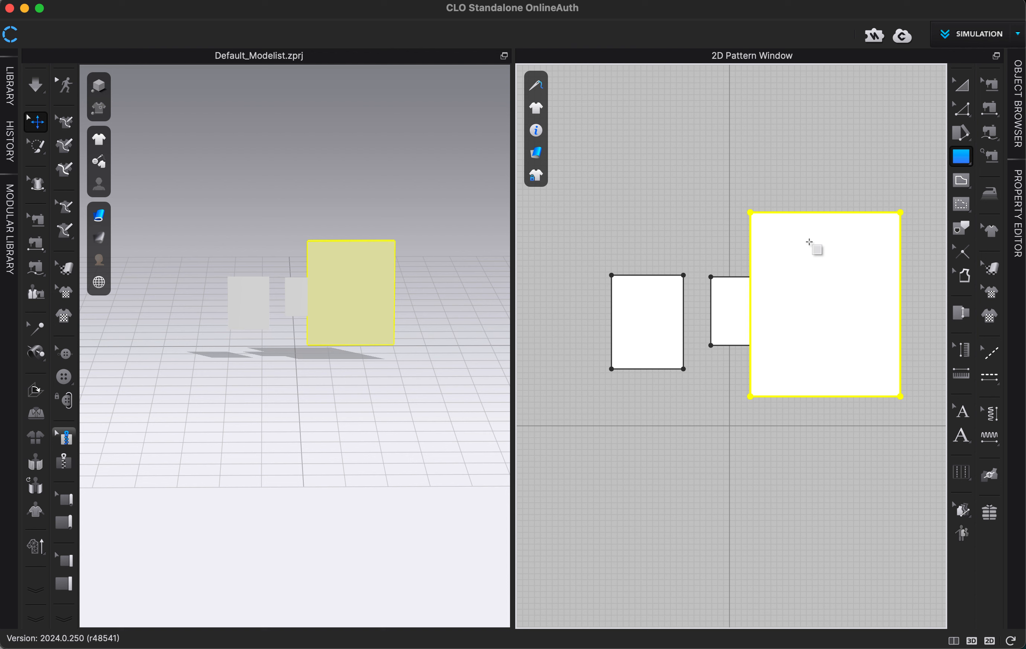
Line up the three patterns in a row in 2D, clear of each other with their lower edges level
click(966, 89)
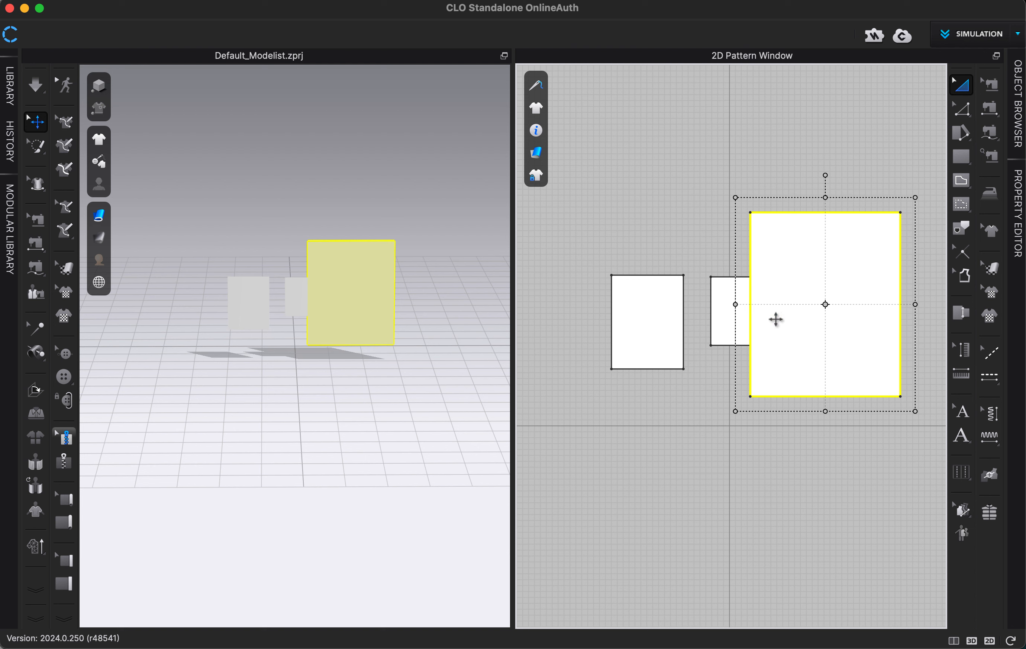
click(738, 257)
click(856, 213)
mouse_move(855, 213)
mouse_down()
mouse_move(871, 226)
mouse_move(853, 204)
mouse_move(845, 216)
mouse_up()
click(656, 305)
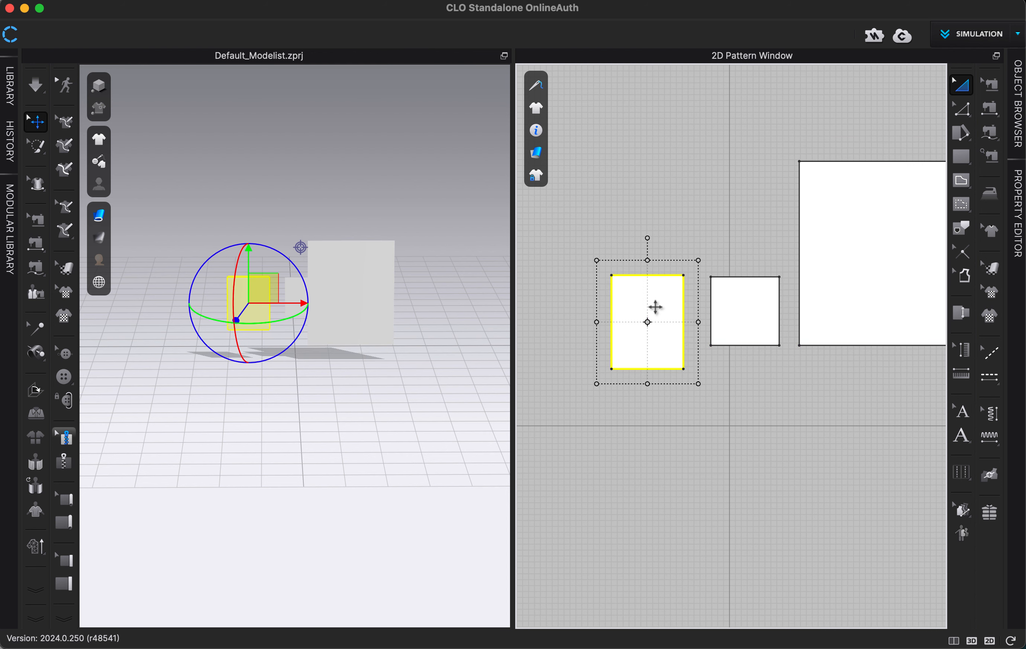
drag(655, 305, 666, 281)
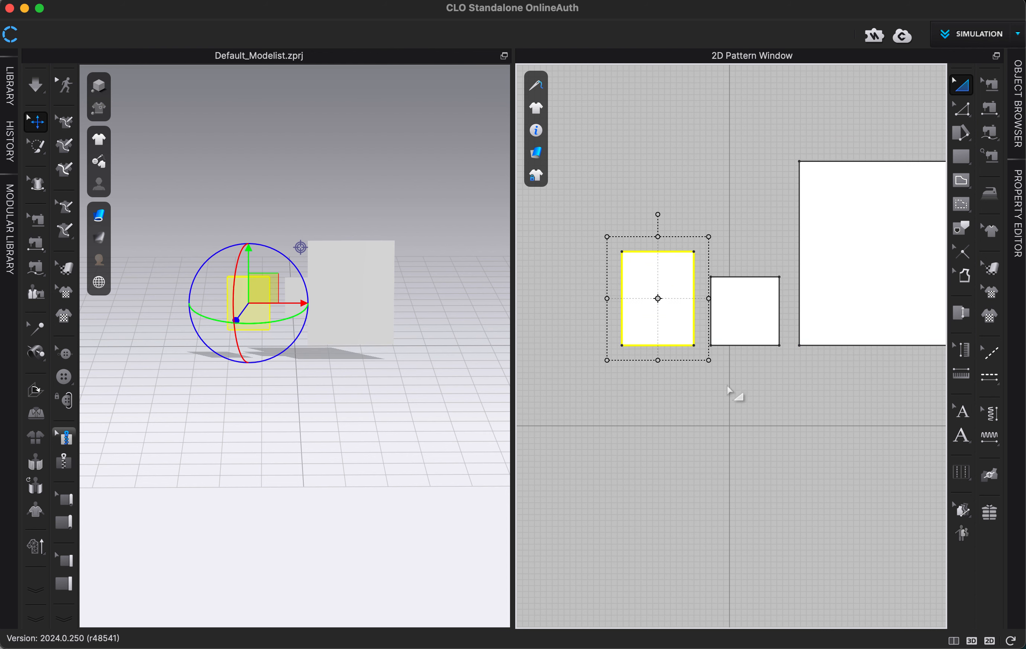
click(738, 398)
middle_drag(745, 401, 695, 408)
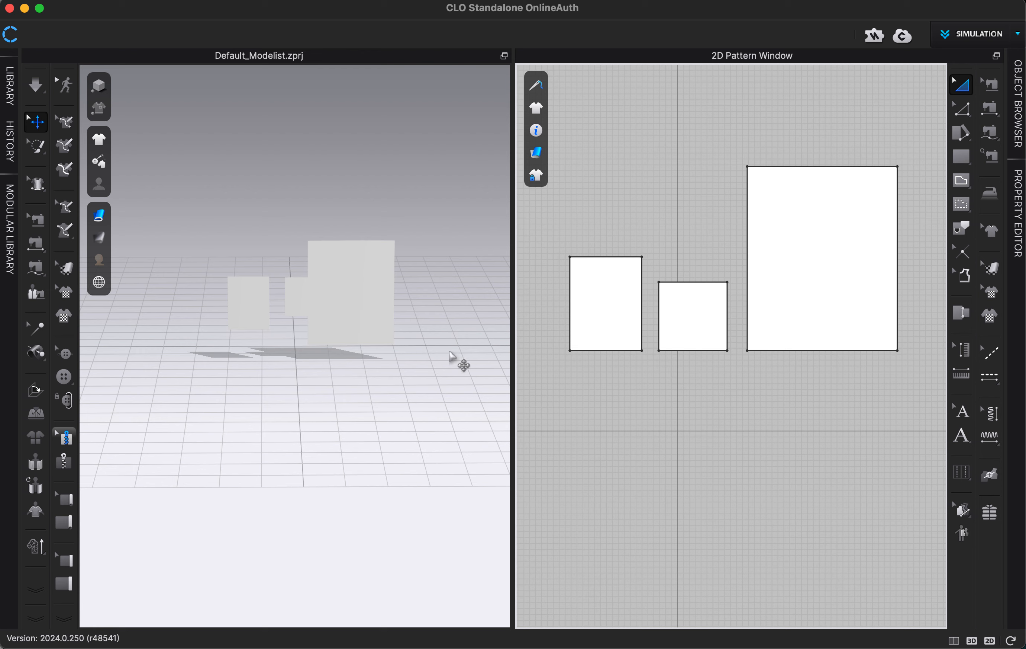
Reposition the large rectangle and the small upright rectangle in the 3D window, on either side of the square
drag(364, 335, 398, 294)
drag(264, 324, 258, 301)
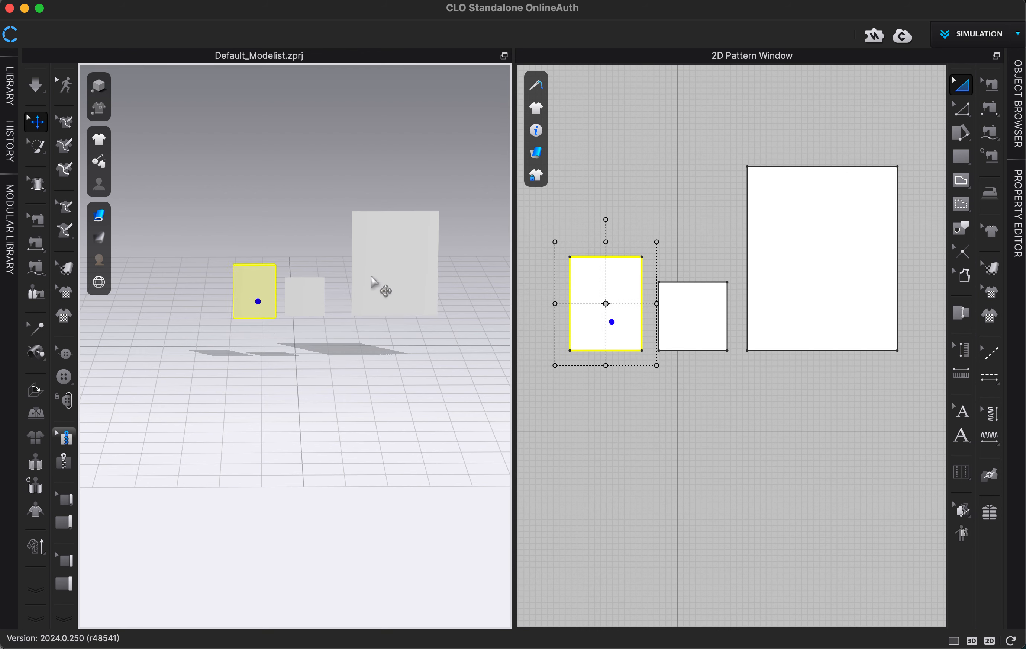
drag(382, 288, 346, 305)
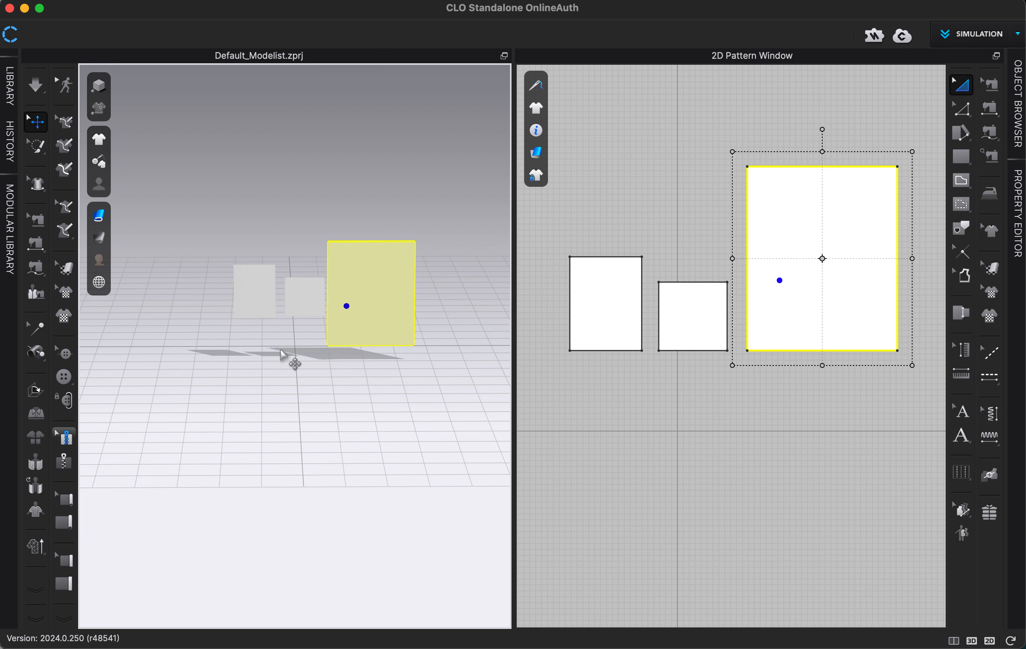
Stack the 2D patterns vertically with the large one above the square and the small rectangle below, then reset all 3D pieces to the 2D arrangement
drag(772, 307, 683, 228)
drag(606, 323, 690, 412)
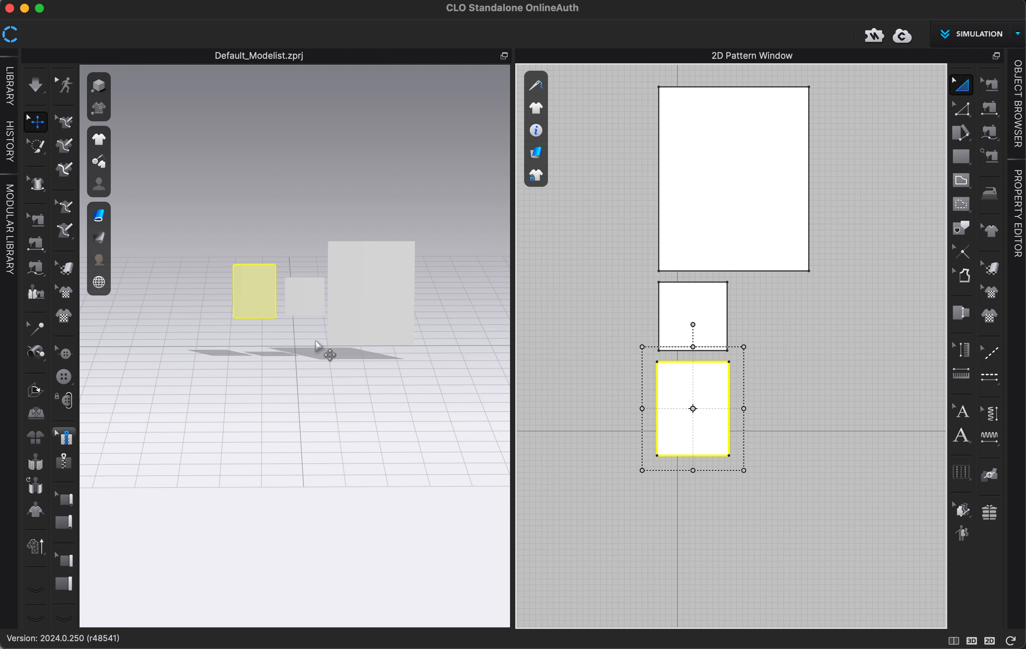
click(37, 441)
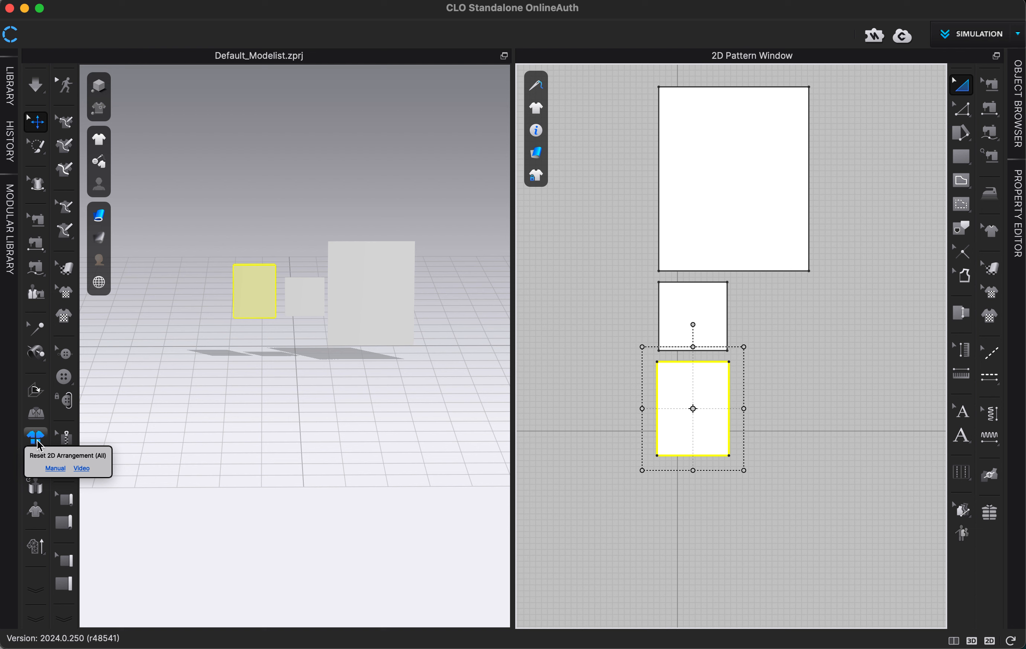
click(39, 442)
click(373, 361)
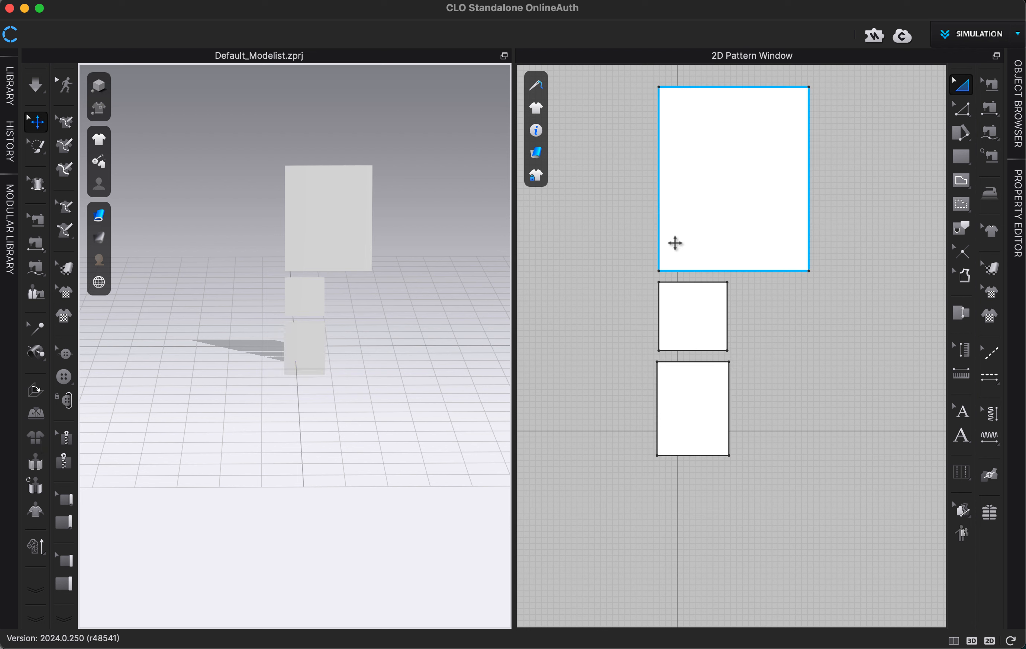
Delete all three rectangle patterns from the 2D workspace
click(687, 229)
key(Delete)
click(685, 307)
key(Delete)
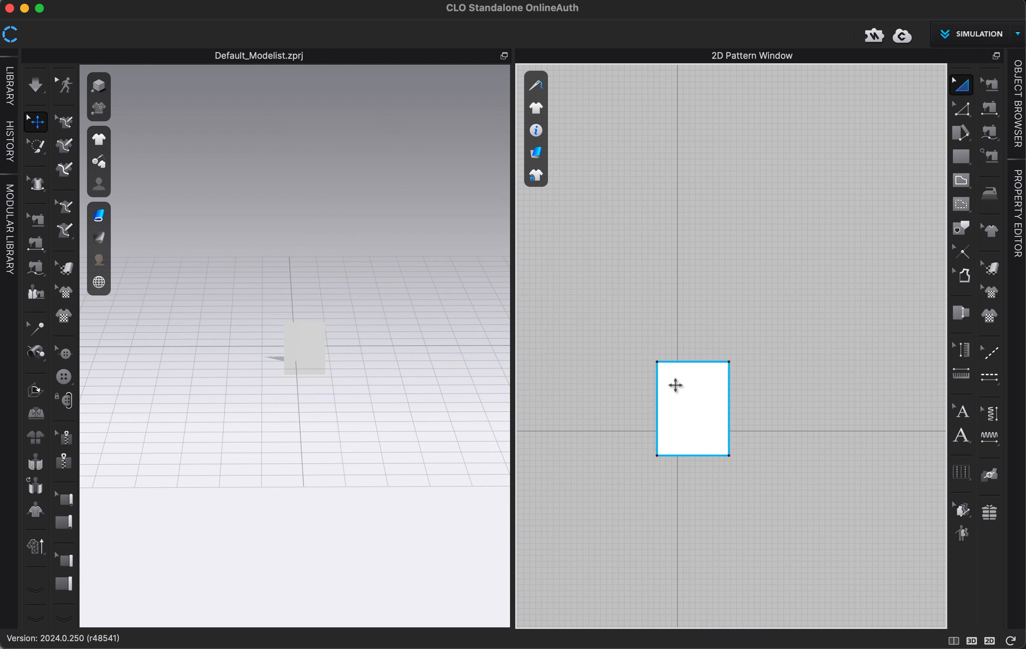
drag(675, 383, 671, 314)
click(614, 264)
drag(600, 251, 739, 422)
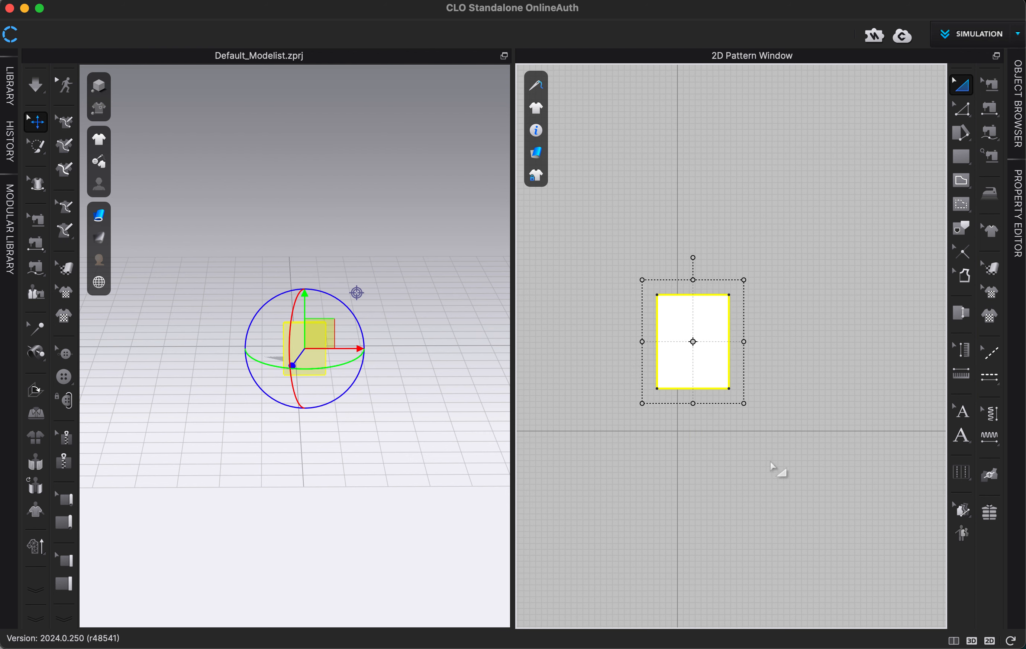
key(Delete)
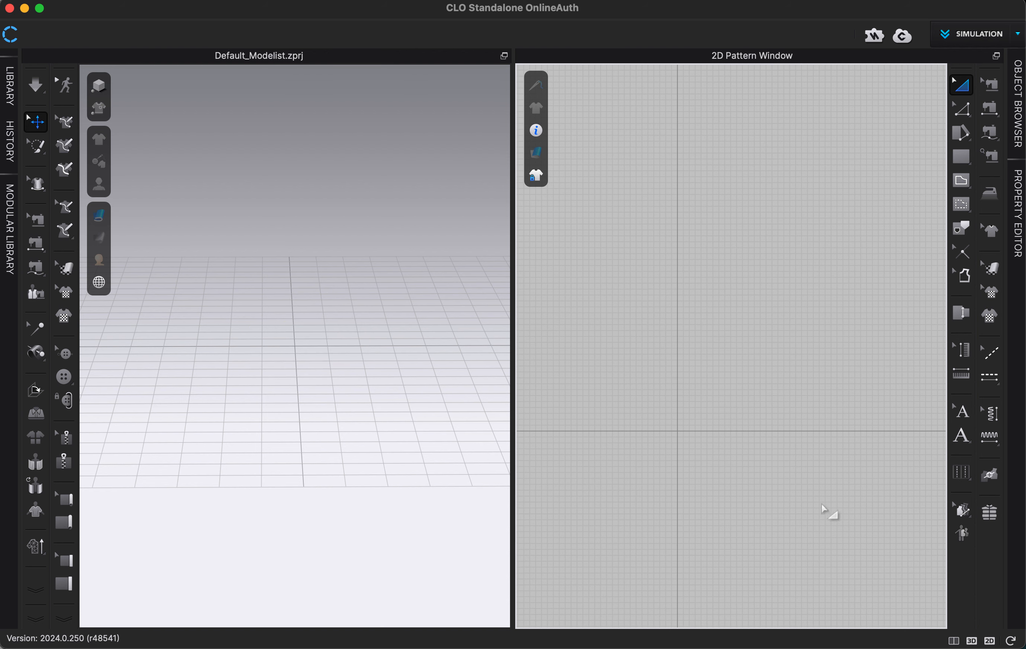
Show only the 2D pattern window and draw a tall freehand ellipse with a perfect circle beside it
click(989, 640)
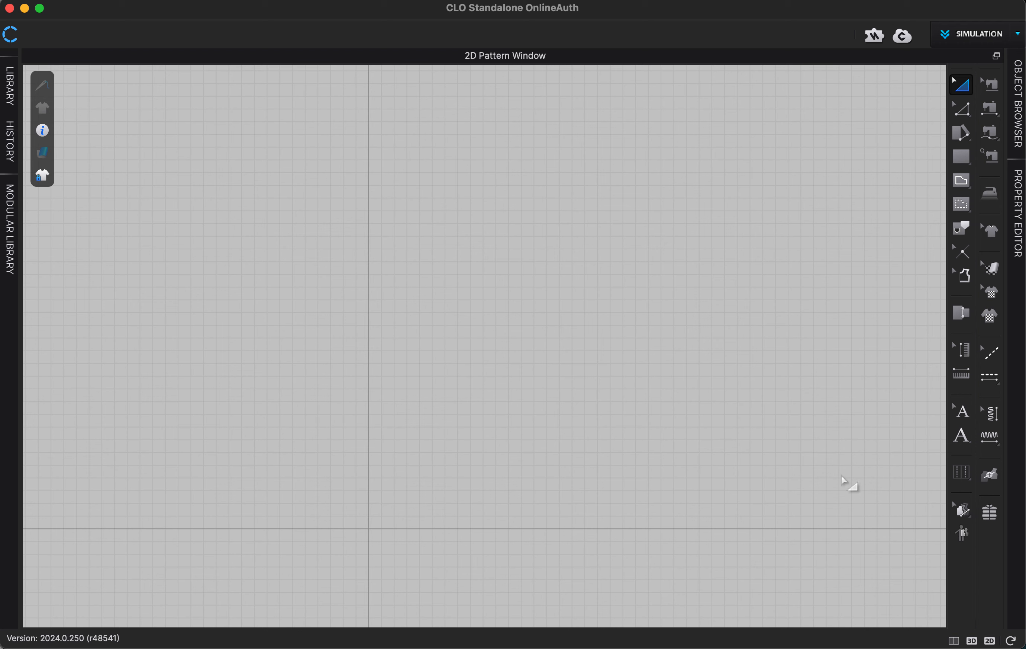
click(954, 151)
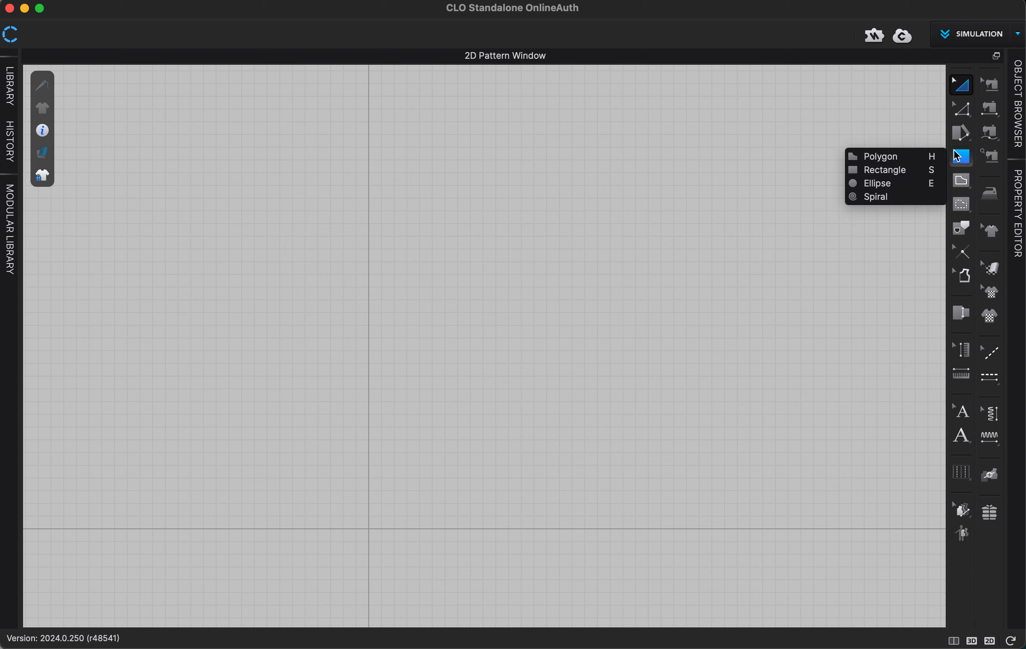
click(887, 187)
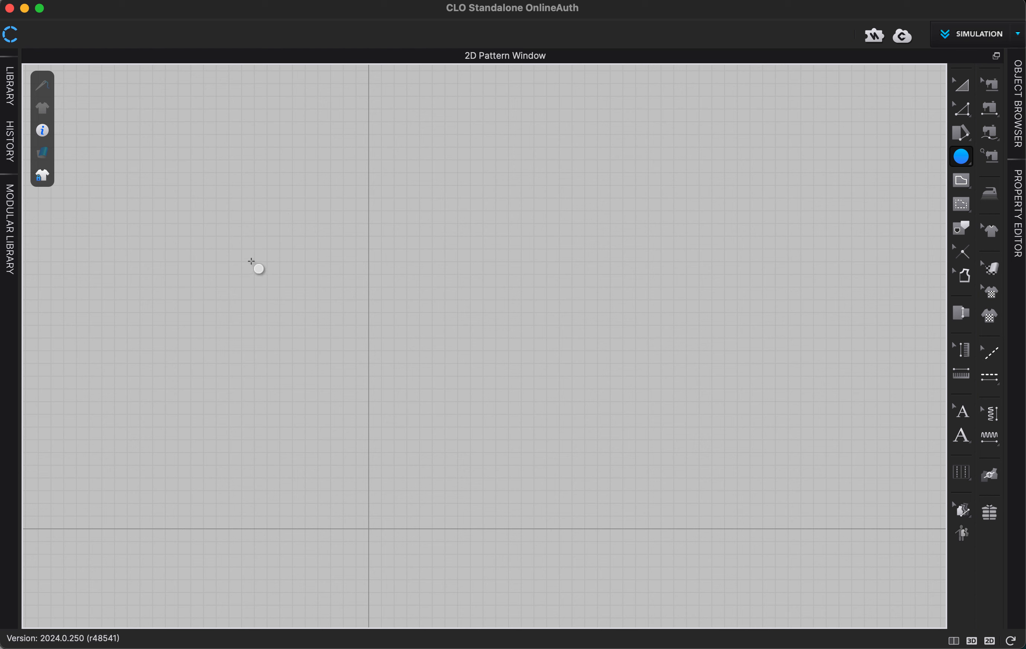
drag(251, 261, 331, 431)
shift+drag(395, 305, 507, 373)
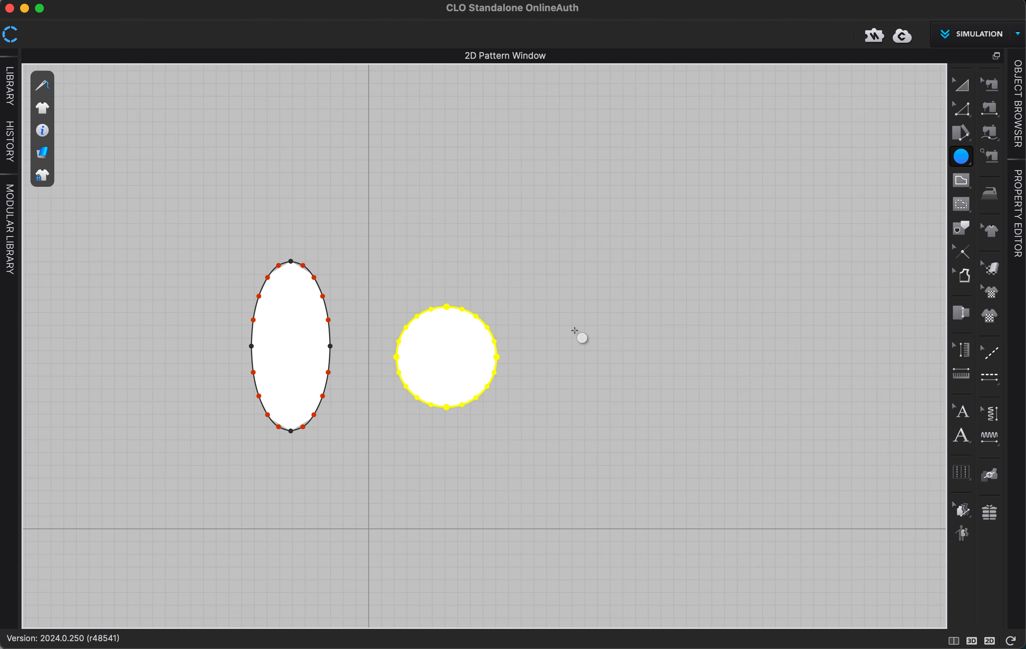
Create a circular ellipse pattern with a diameter of 10 in width and height, overlapping the small circle
click(584, 337)
text(10)
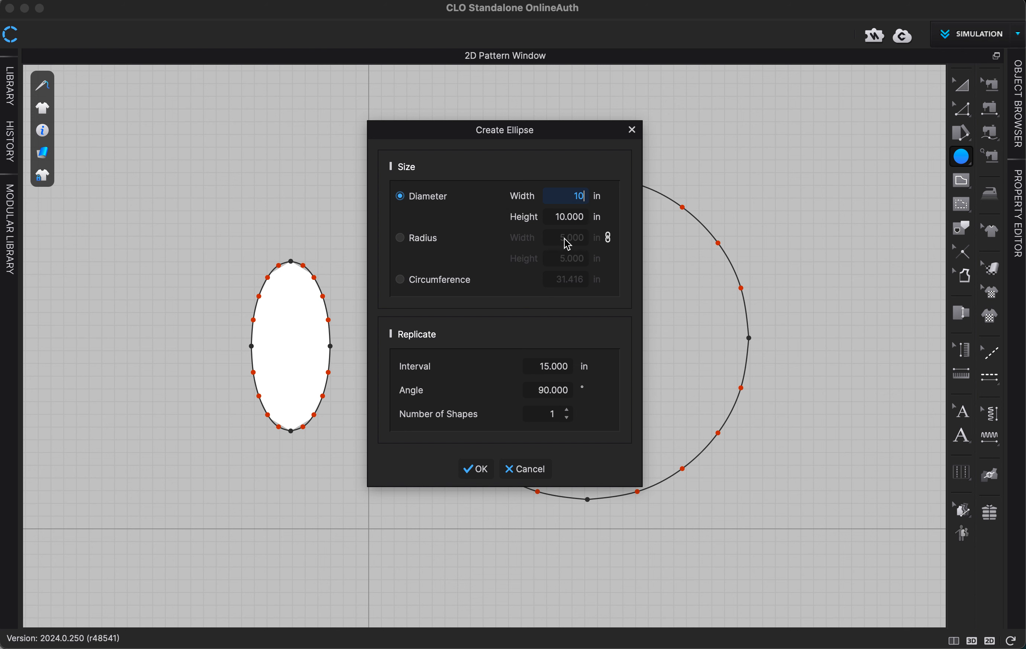
click(480, 471)
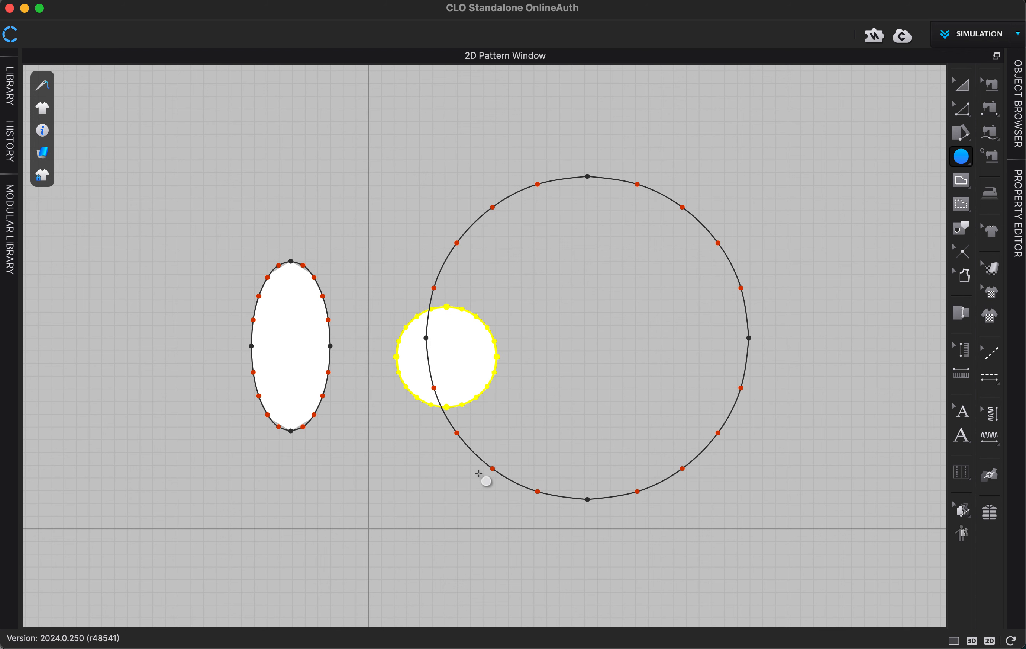
Move the large circle clear of the small circle, and delete the ellipse and both circles
click(961, 86)
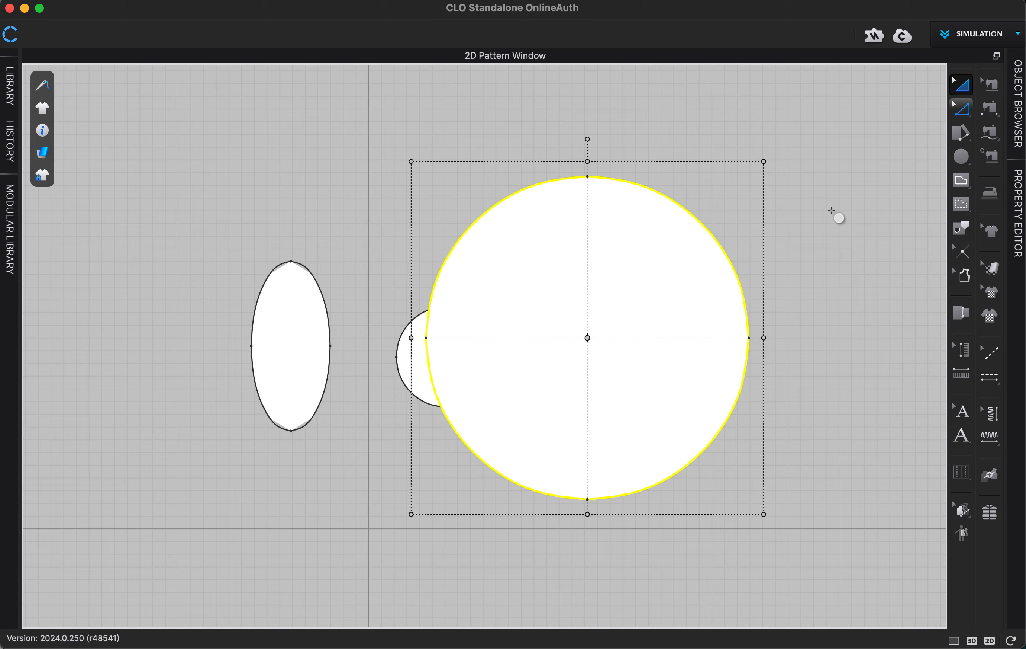
drag(633, 293, 722, 292)
click(450, 263)
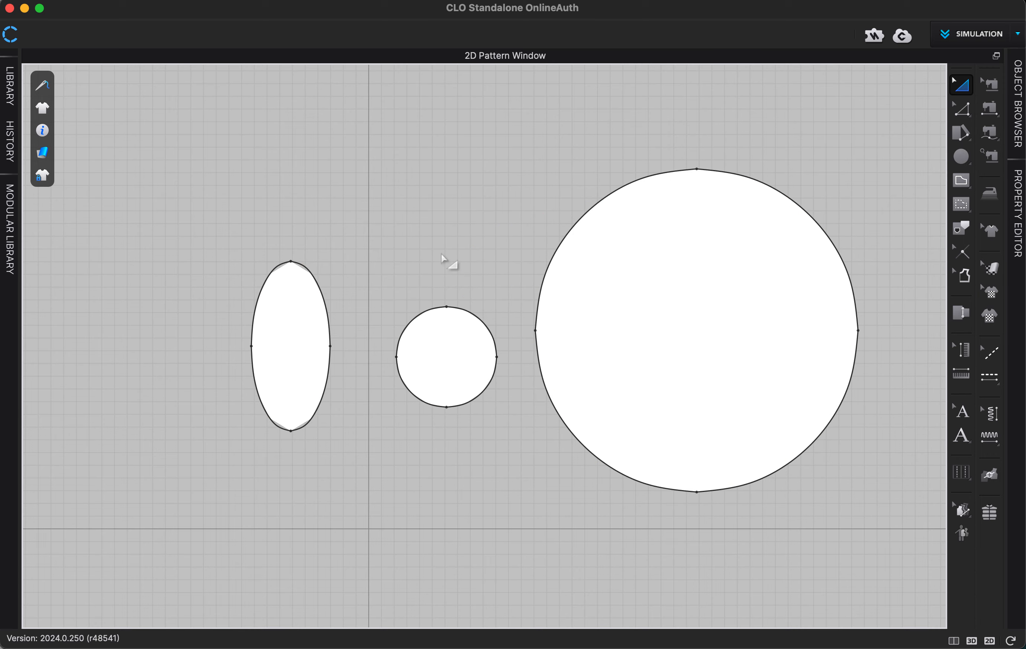
drag(187, 123, 880, 534)
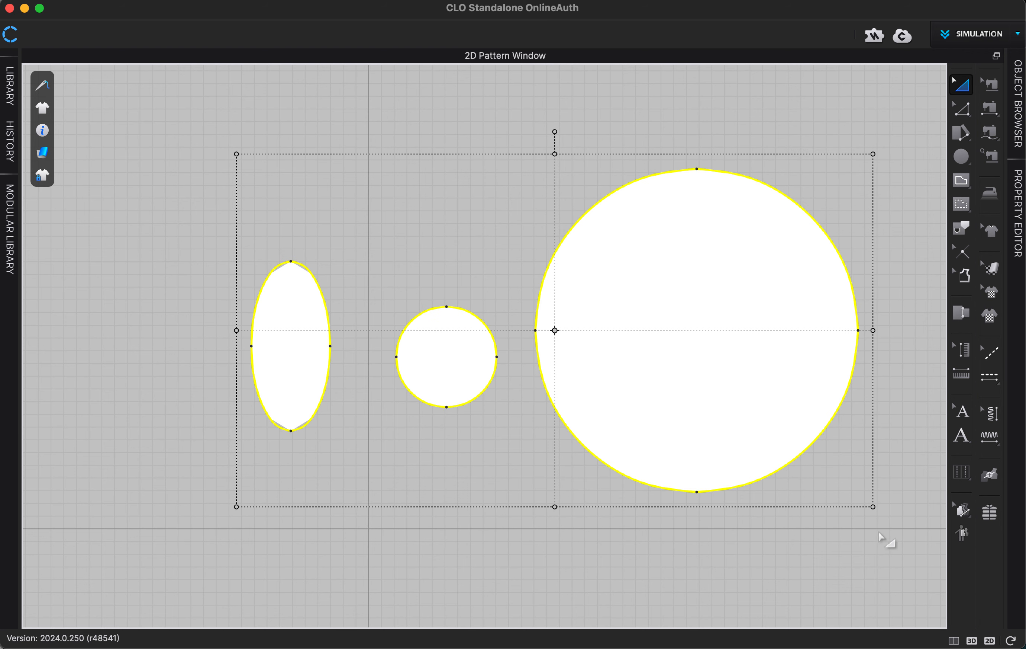
key(Delete)
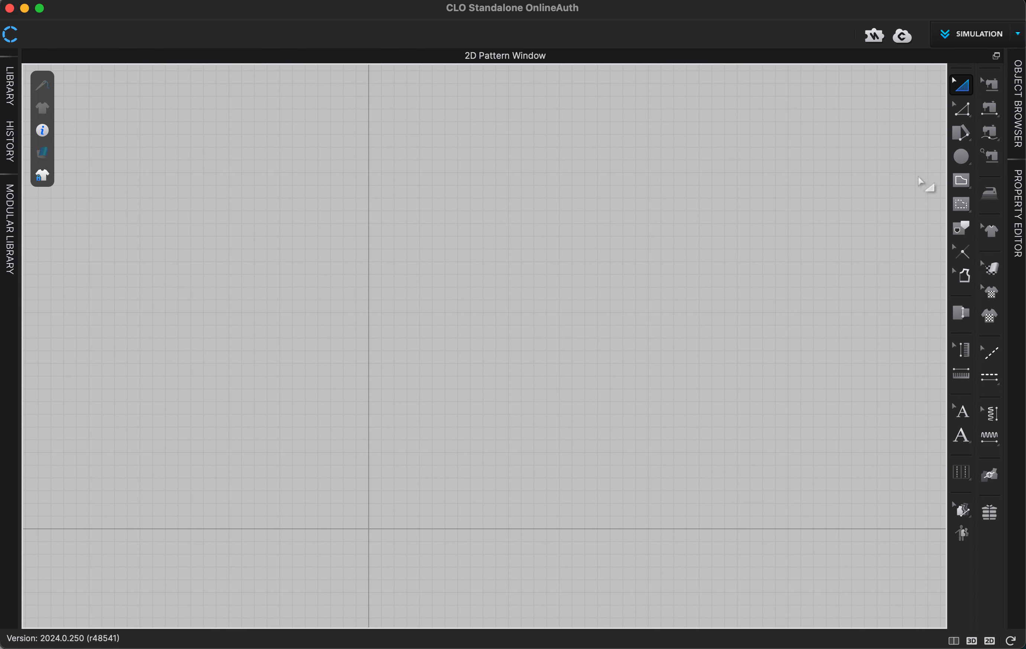
Draw a closed six-sided polygon pattern with straight edges, its longest lower edge about 6.9 long
click(966, 162)
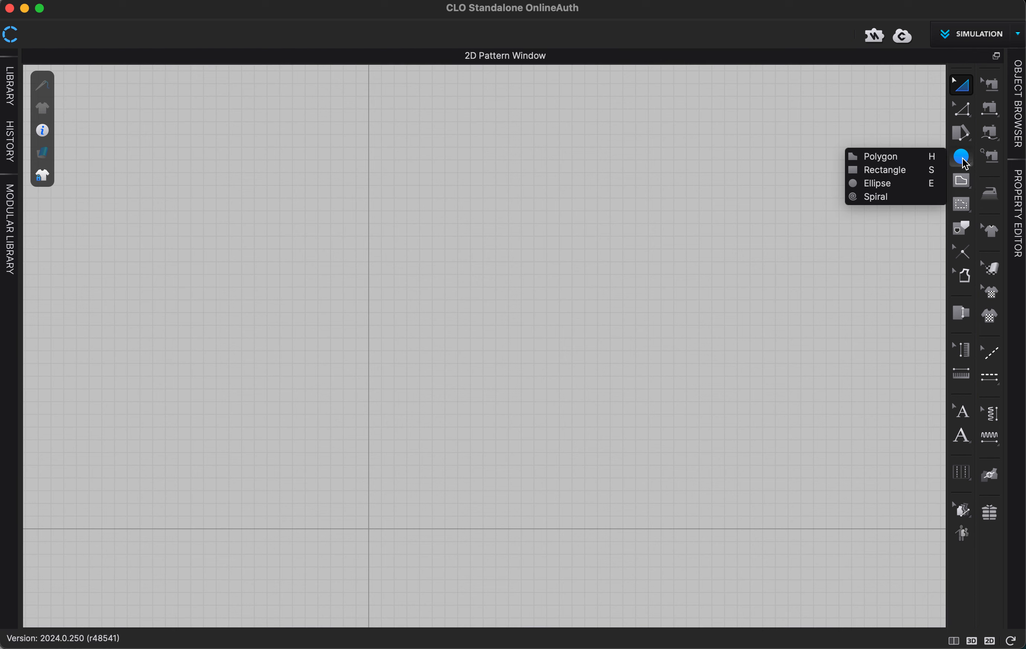
click(894, 158)
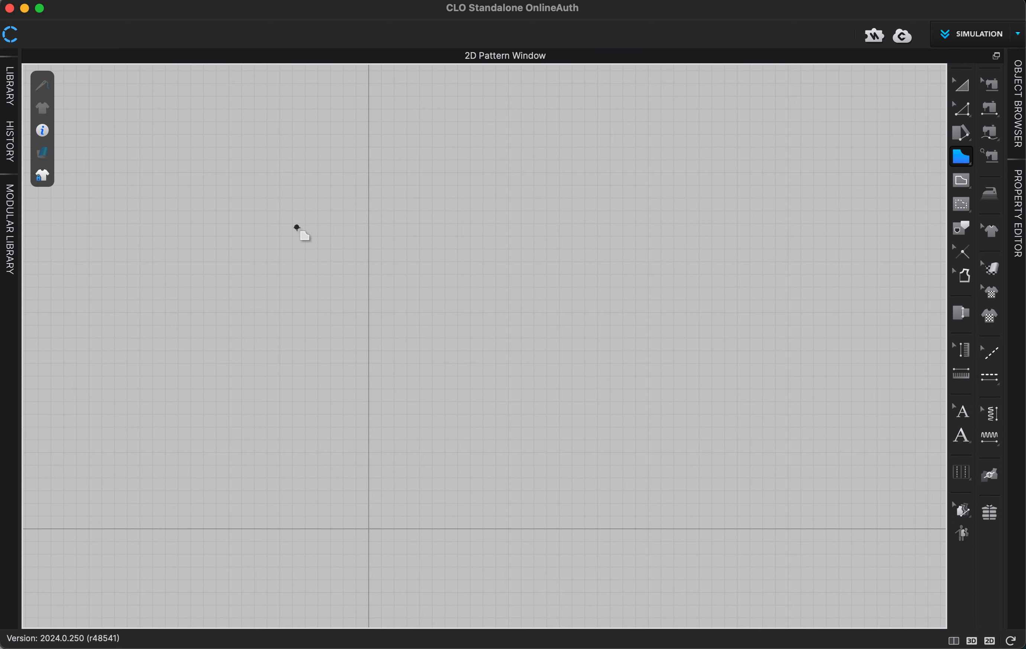
click(286, 243)
click(409, 166)
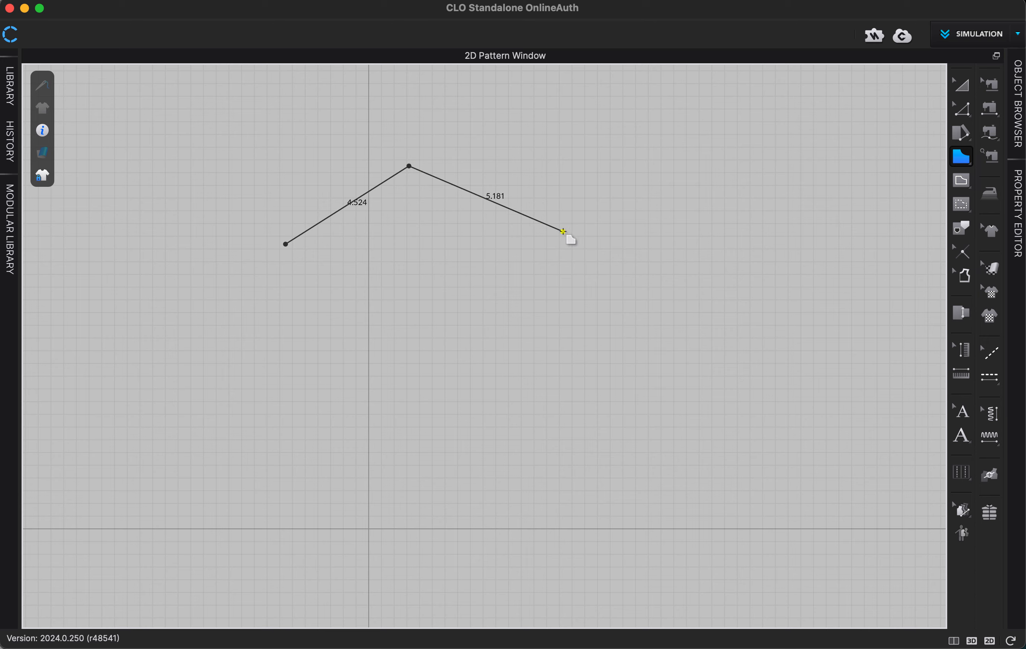
click(564, 232)
click(520, 408)
click(297, 414)
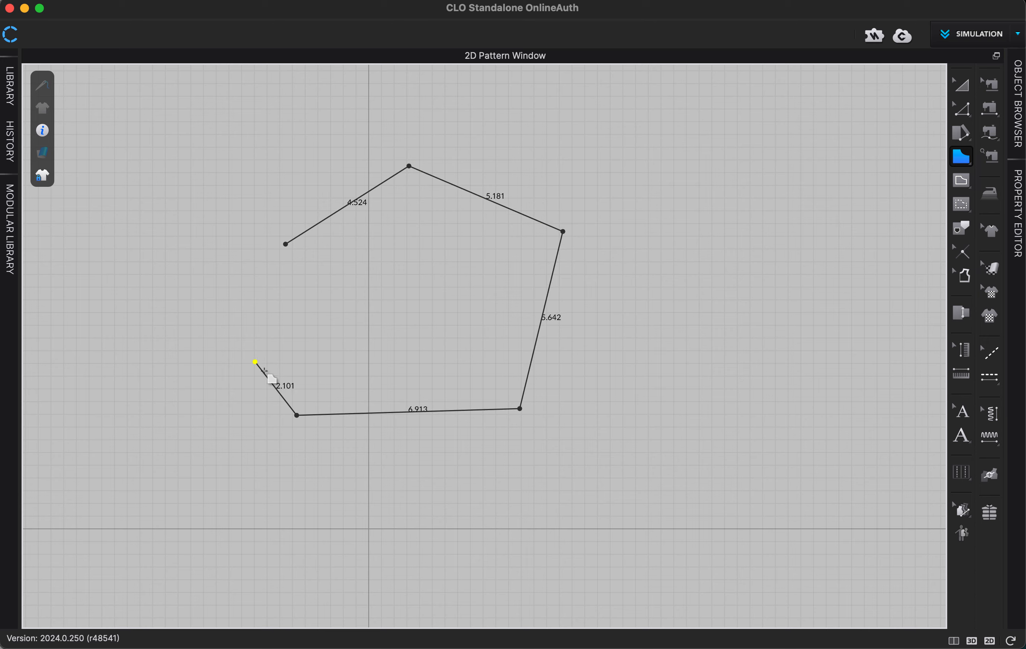
click(224, 310)
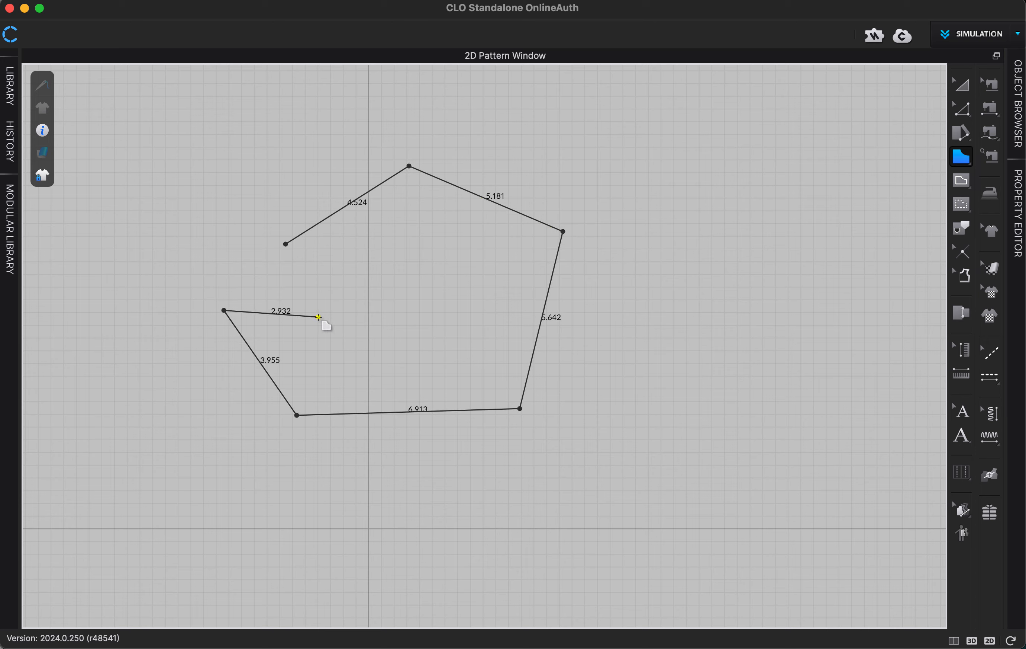
click(286, 244)
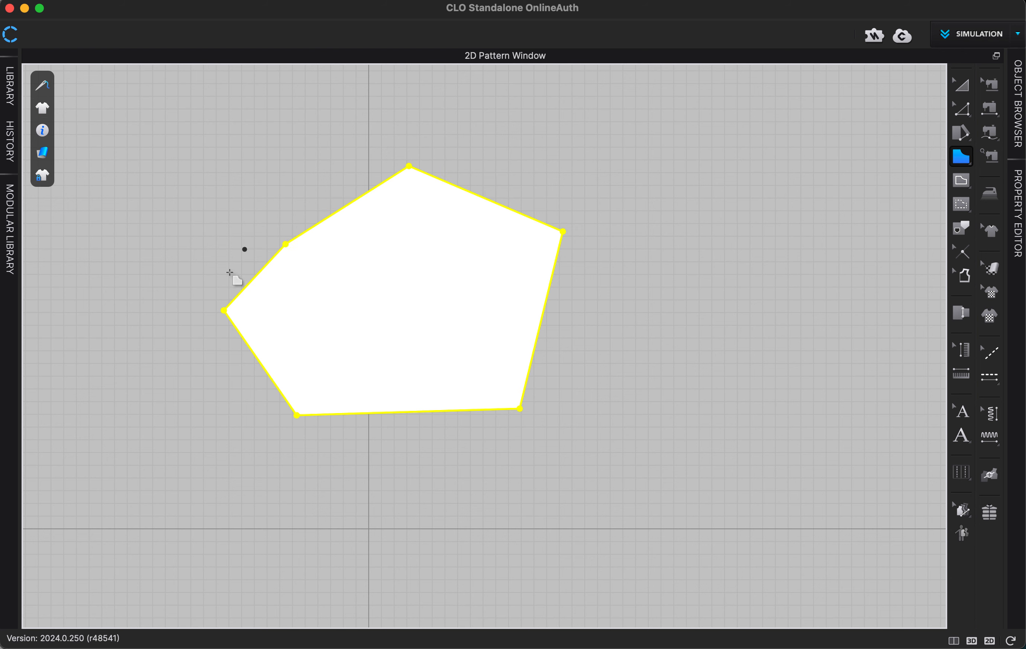
Draw a small closed triangle pattern to the right of the six-sided polygon
click(614, 399)
click(656, 290)
click(725, 383)
click(614, 399)
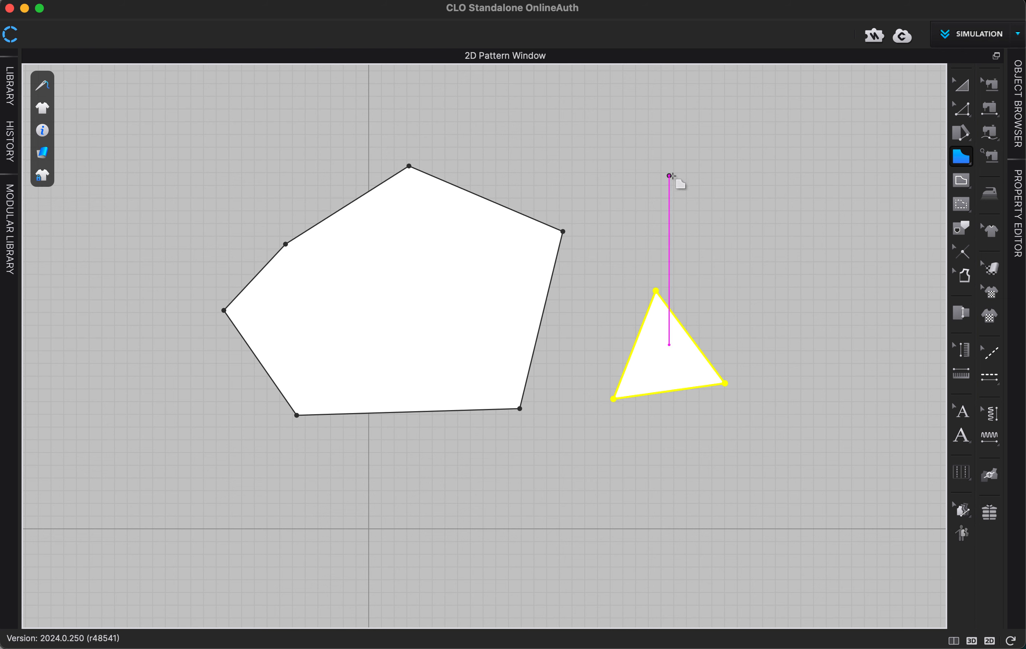
Delete the triangle and the six-sided polygon from the 2D workspace
key(Delete)
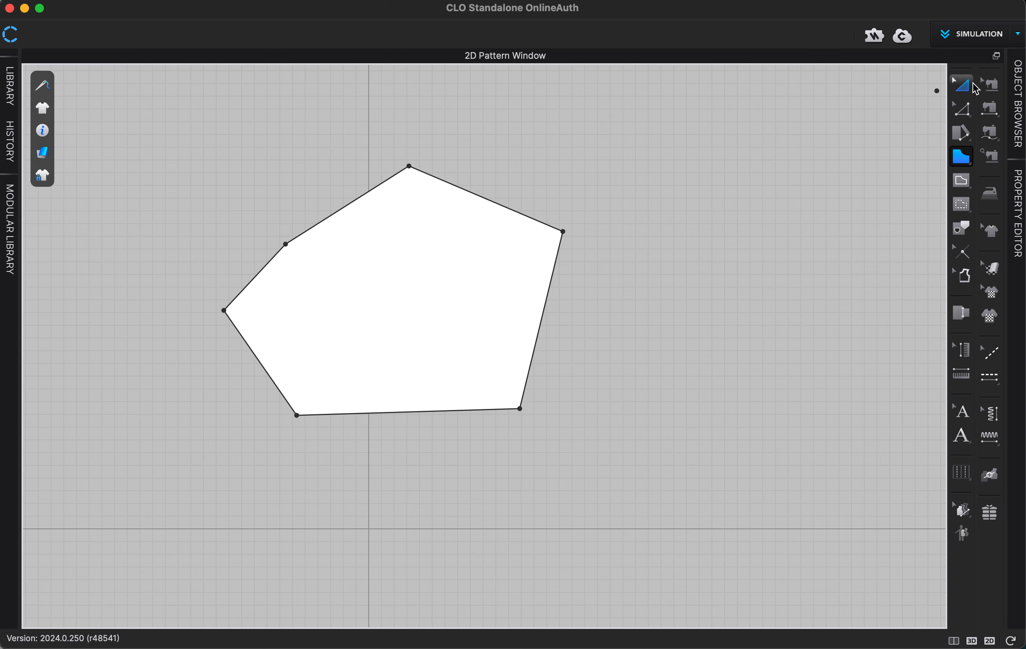
click(970, 86)
click(450, 301)
key(Delete)
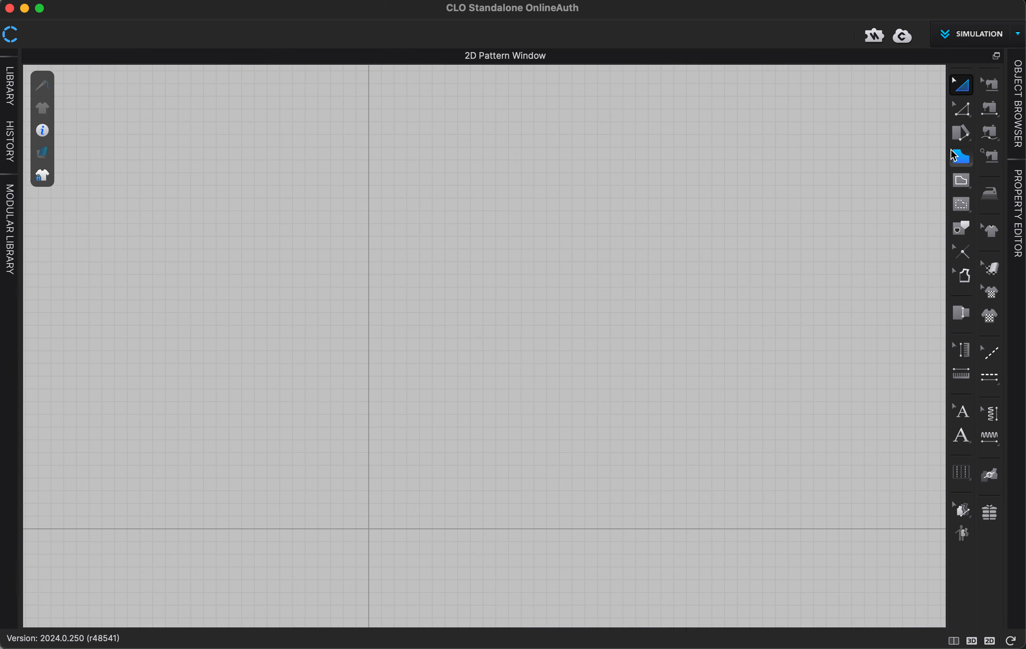
Start a polygon outline with four connected straight segments about 4.8, 4.7, 4.2 and 2.9 long
click(961, 157)
click(264, 279)
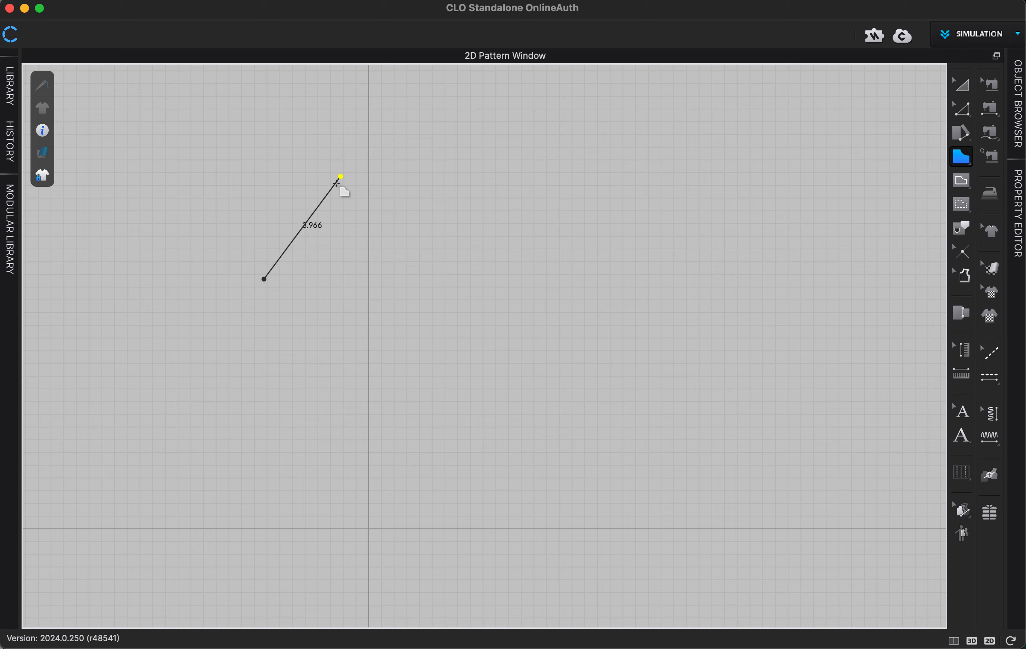
click(378, 174)
click(515, 237)
click(600, 344)
click(533, 410)
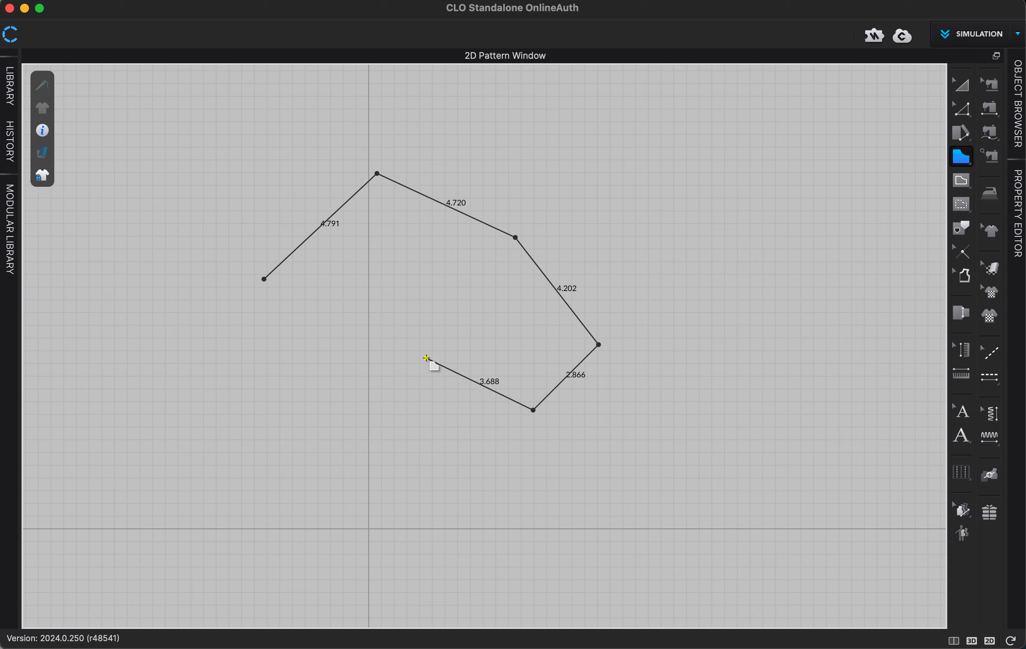
Close the outline with a wavy lower edge of smooth curved segments back to the start point, and delete the shape
drag(421, 358, 363, 437)
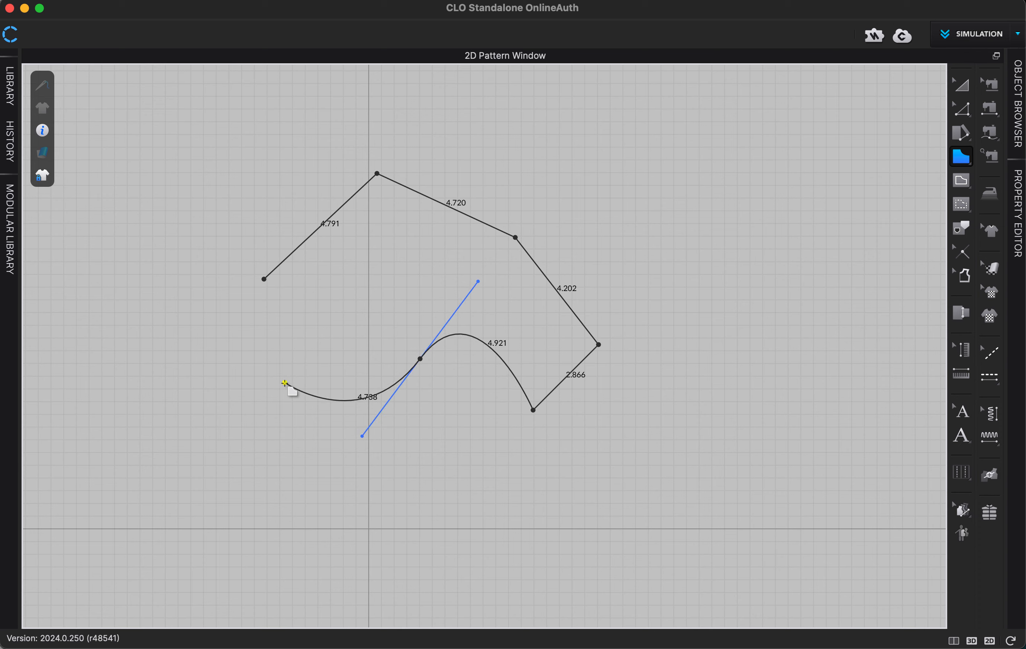
drag(307, 396, 274, 339)
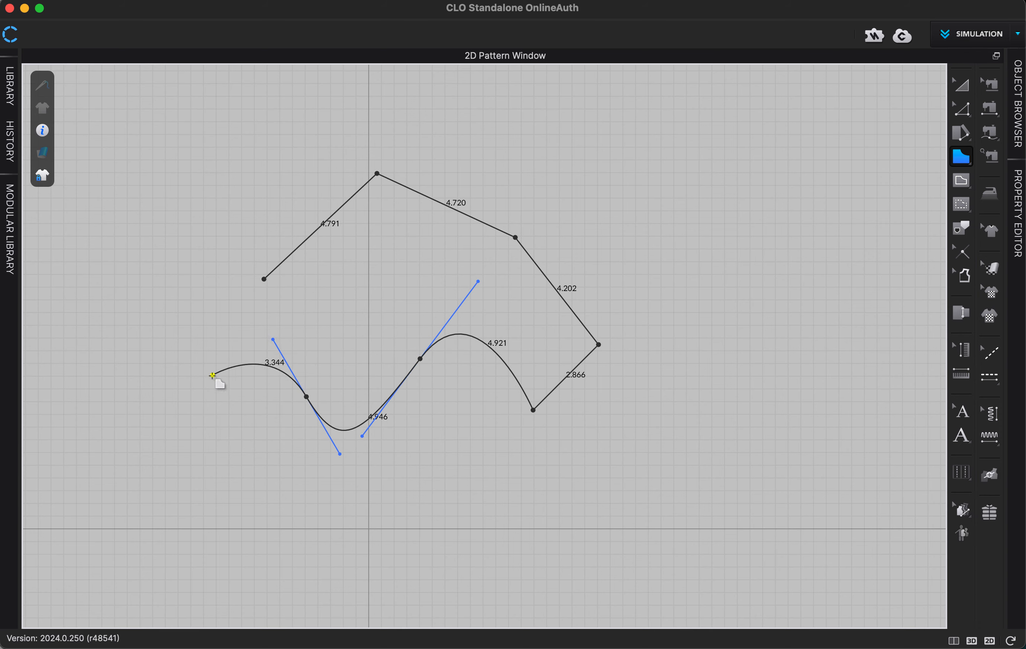
drag(212, 375, 160, 445)
drag(114, 368, 133, 311)
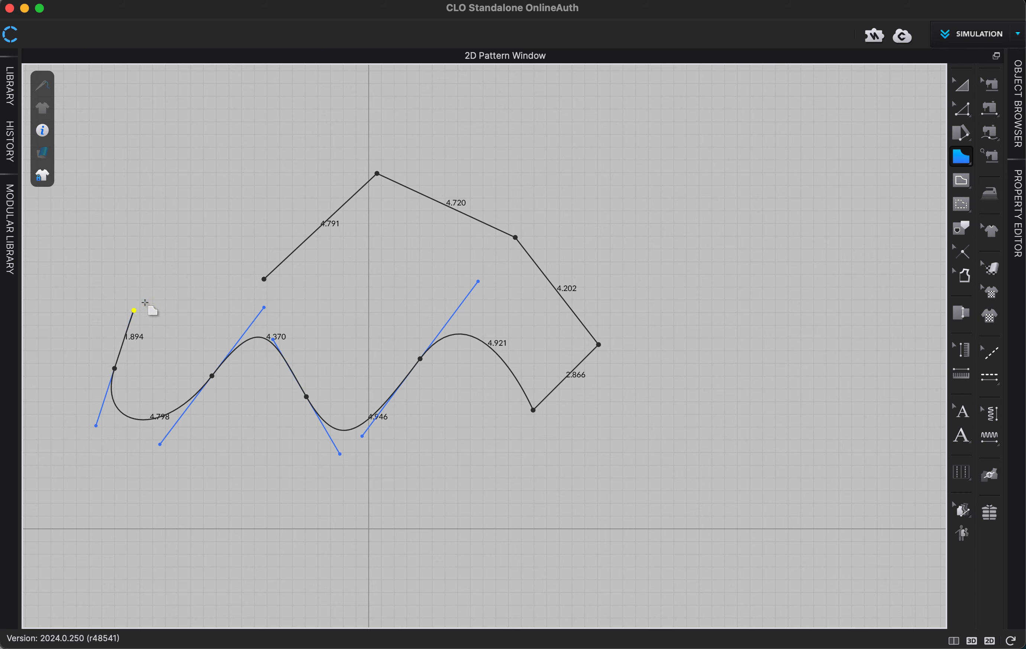
click(264, 280)
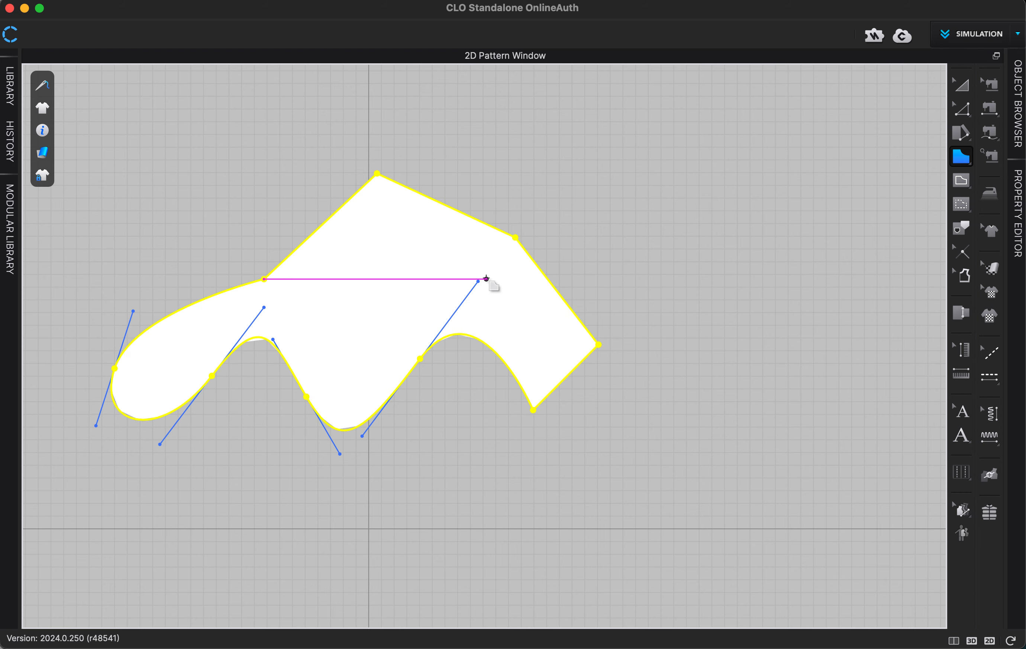
key(Delete)
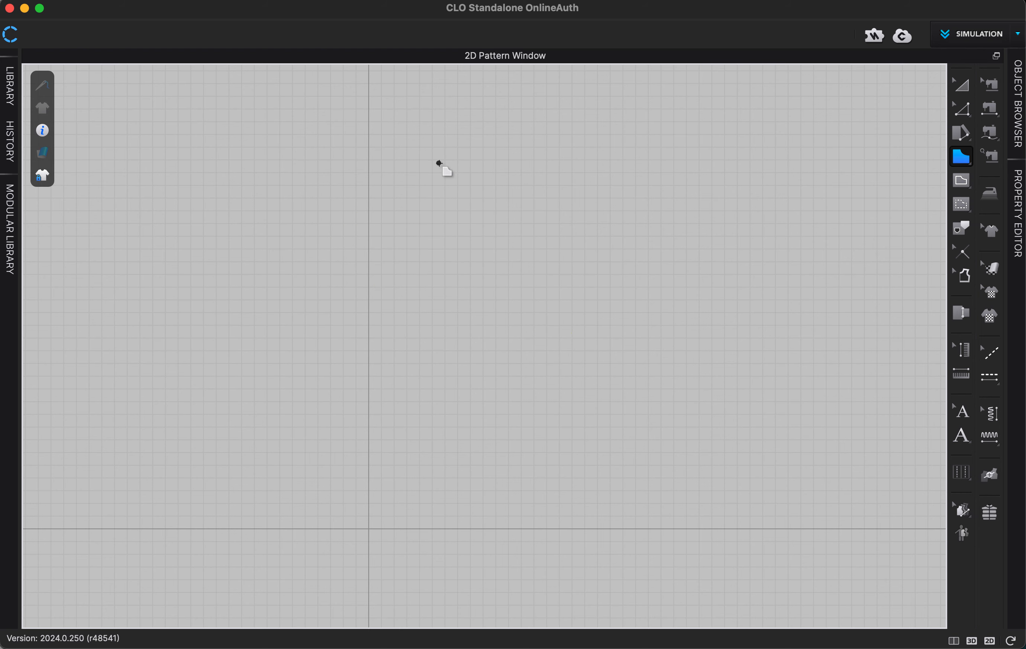
Start a polygon outline with three curved segments about 7.8, 7.3 and 4.4 long, followed by a straight one about 1.4 long
click(438, 162)
drag(662, 154, 719, 258)
drag(569, 335, 627, 393)
drag(679, 309, 755, 354)
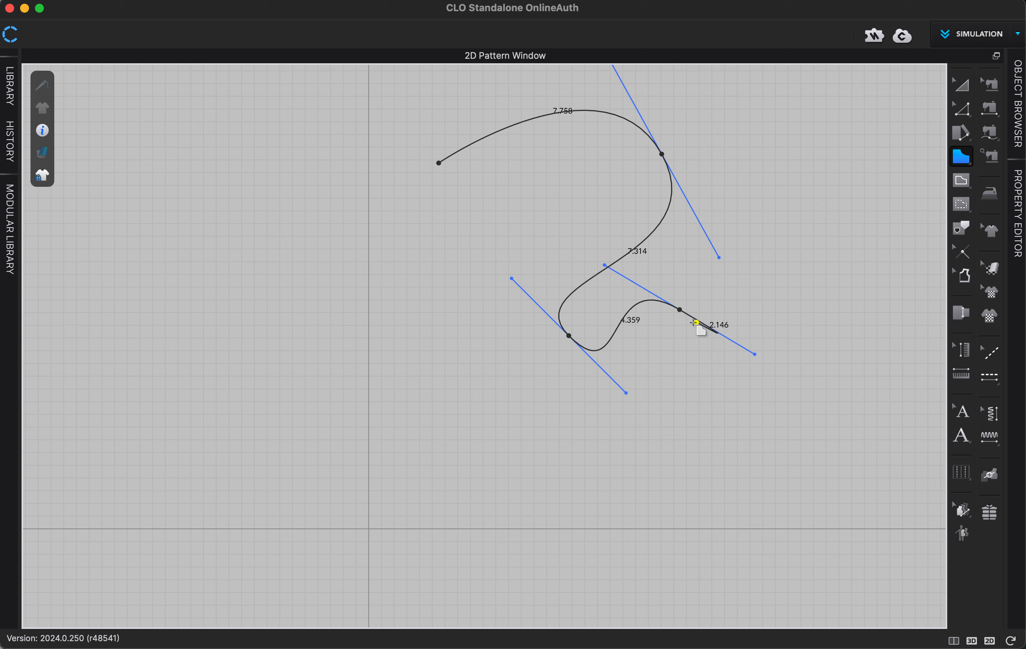
click(709, 275)
Add three more curved segments to the outline and remove the outgoing curve handle at the last point
drag(795, 309, 770, 372)
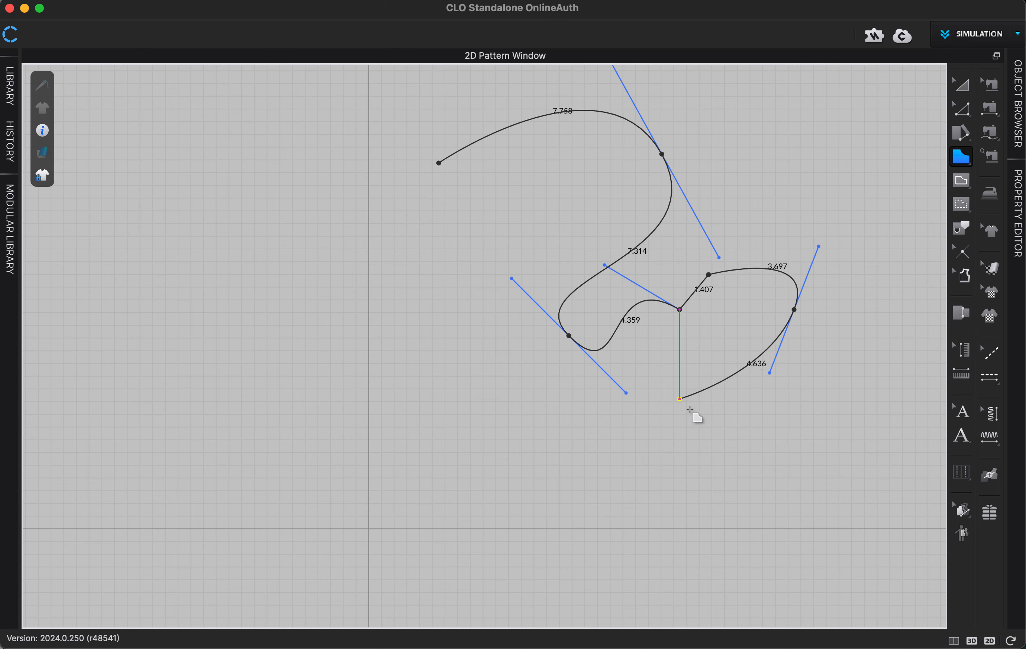
drag(680, 364, 709, 424)
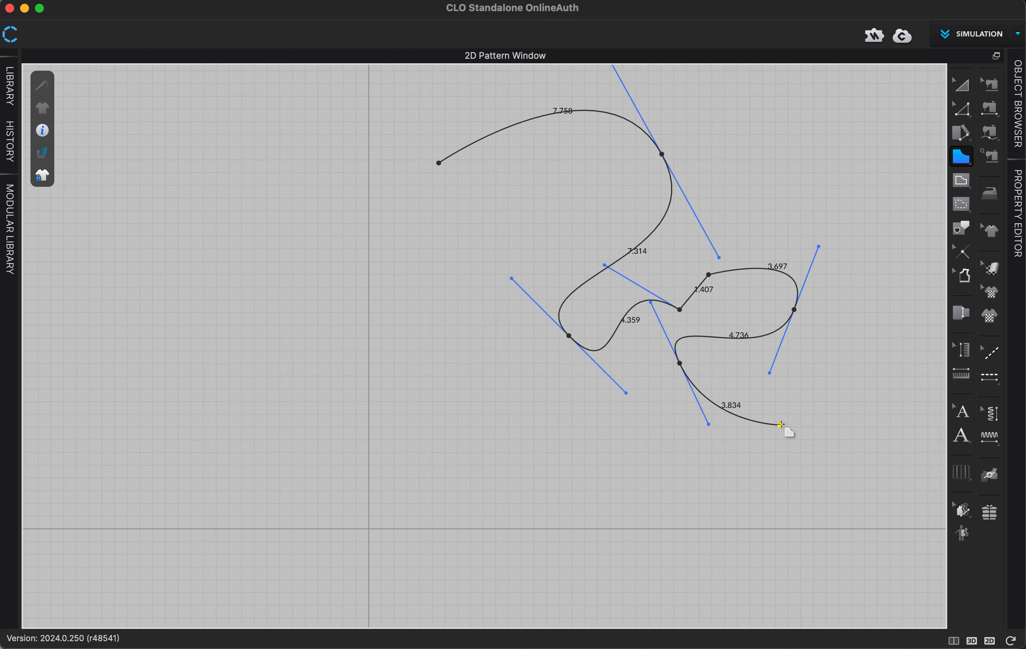
drag(782, 423, 735, 498)
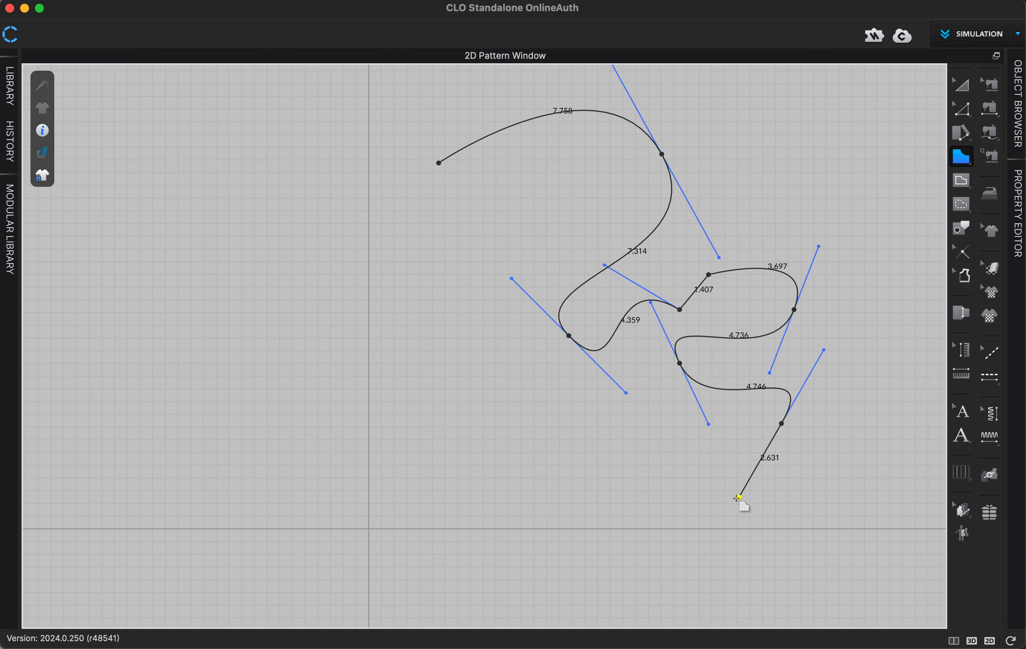
click(782, 423)
Close the outline with straight segments back to the start point and delete the finished shape
click(650, 447)
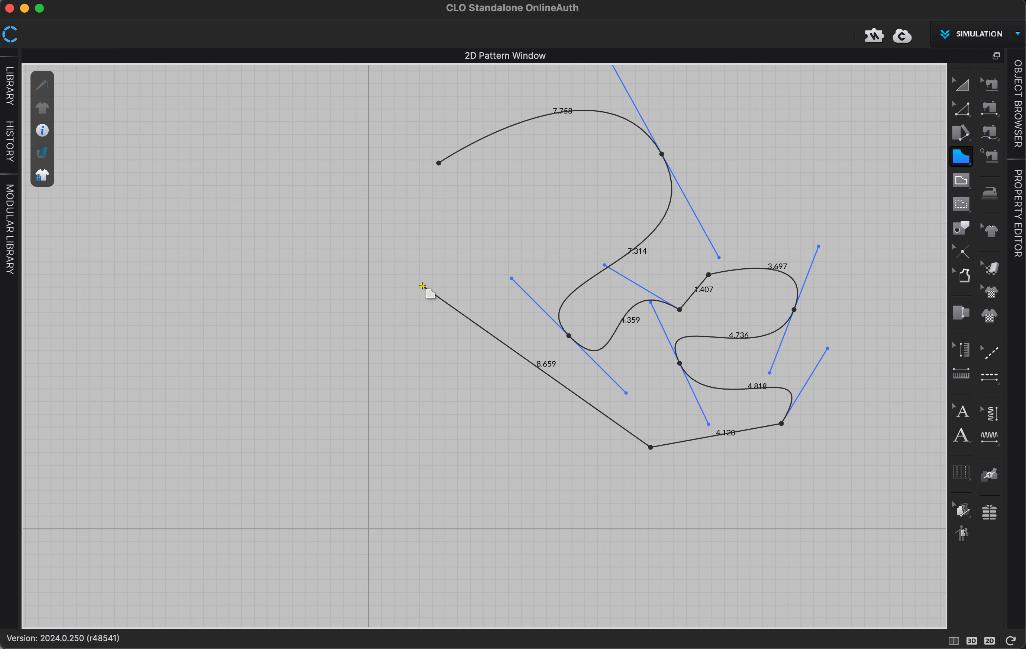
click(413, 295)
click(439, 163)
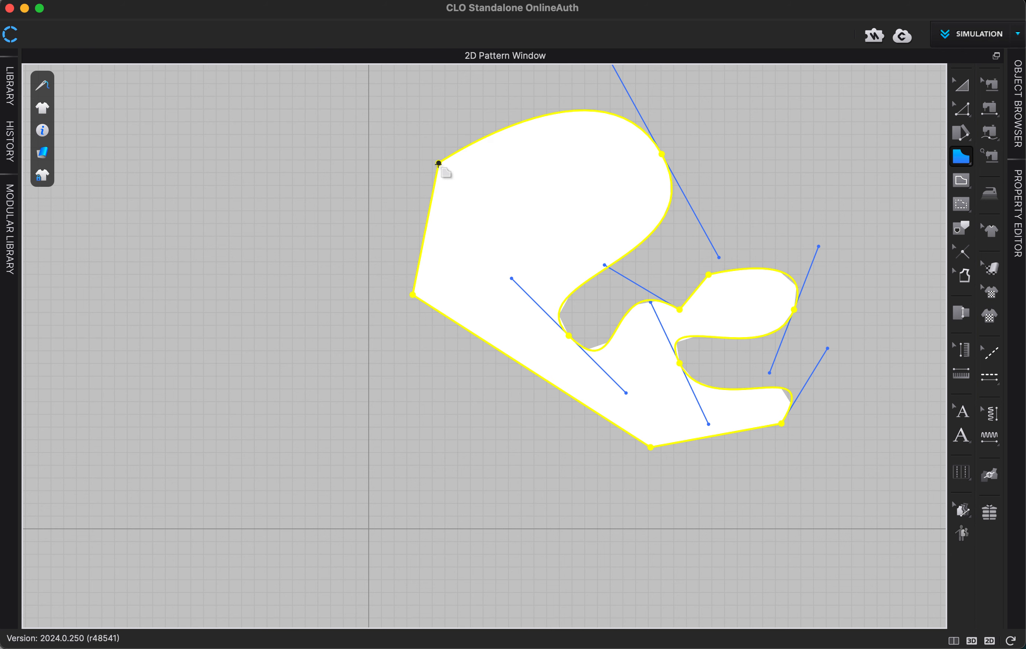
key(Delete)
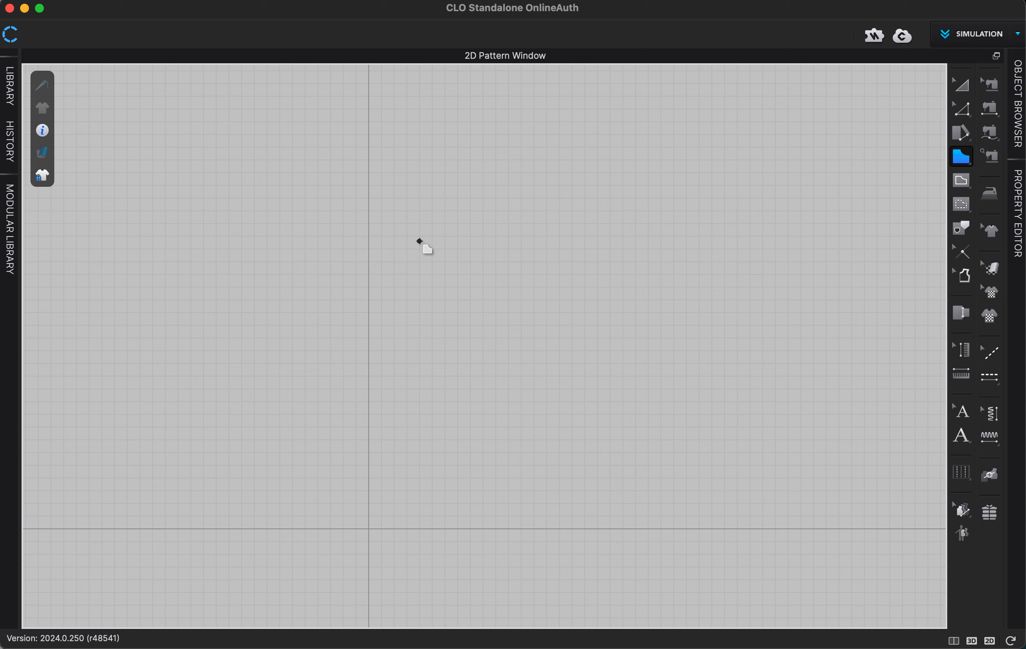
Start a half-bodice outline on the vertical axis with a curved neckline about 2, a shoulder about 2.4 and a curved armhole about 3.7 long
click(369, 230)
drag(421, 200, 426, 170)
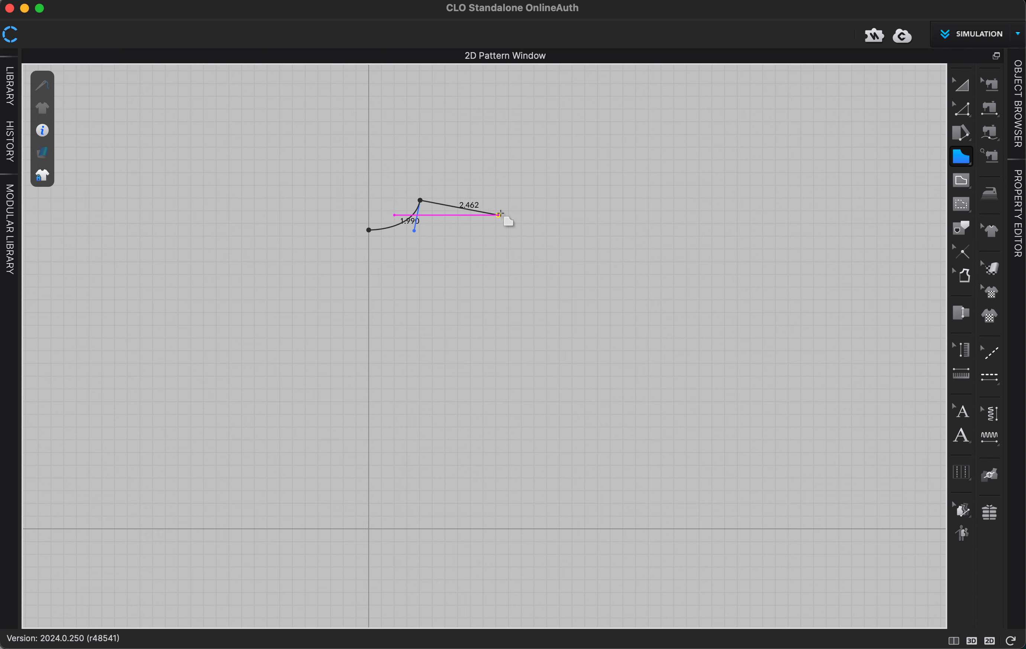
click(496, 215)
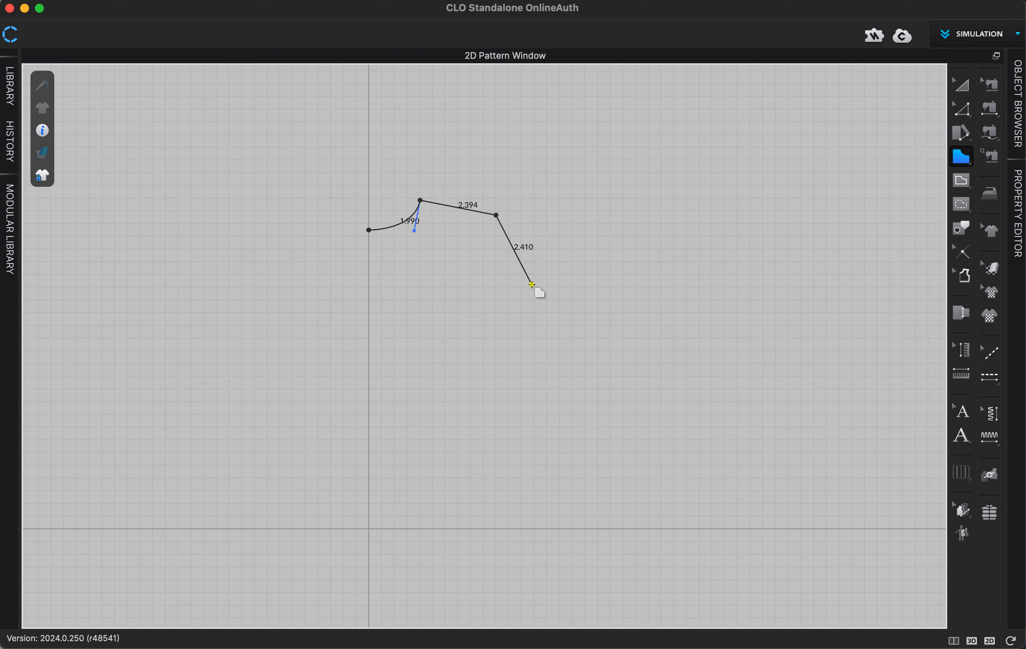
drag(511, 320, 564, 337)
click(511, 319)
Close the half bodice with a side seam about 4.3, a horizontal hem about 5.3 and a straight centre edge on the vertical axis
click(540, 453)
click(369, 453)
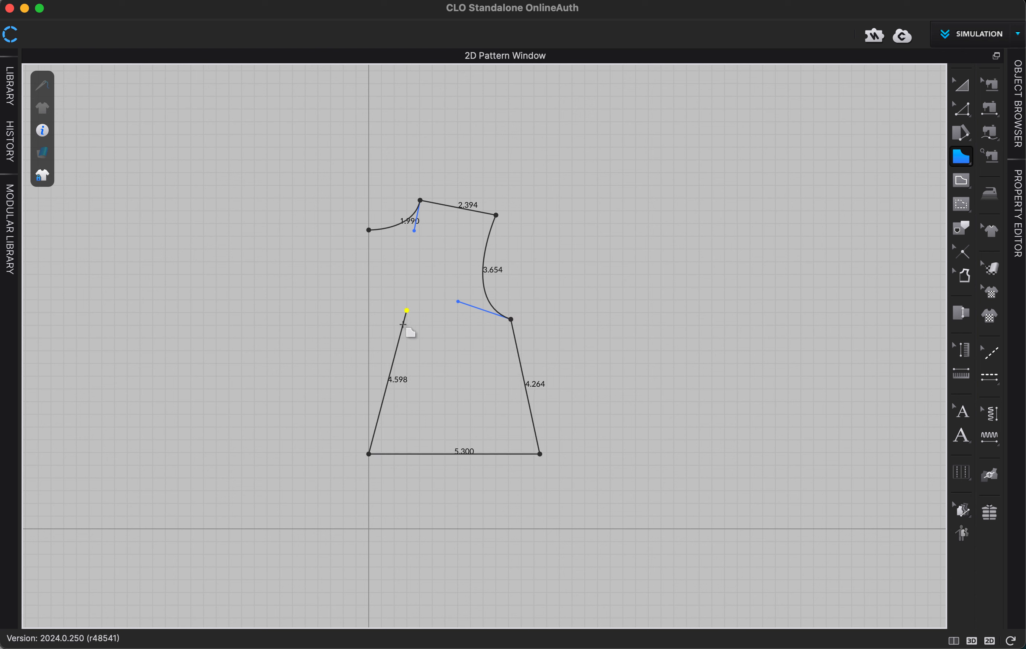
click(369, 230)
click(369, 230)
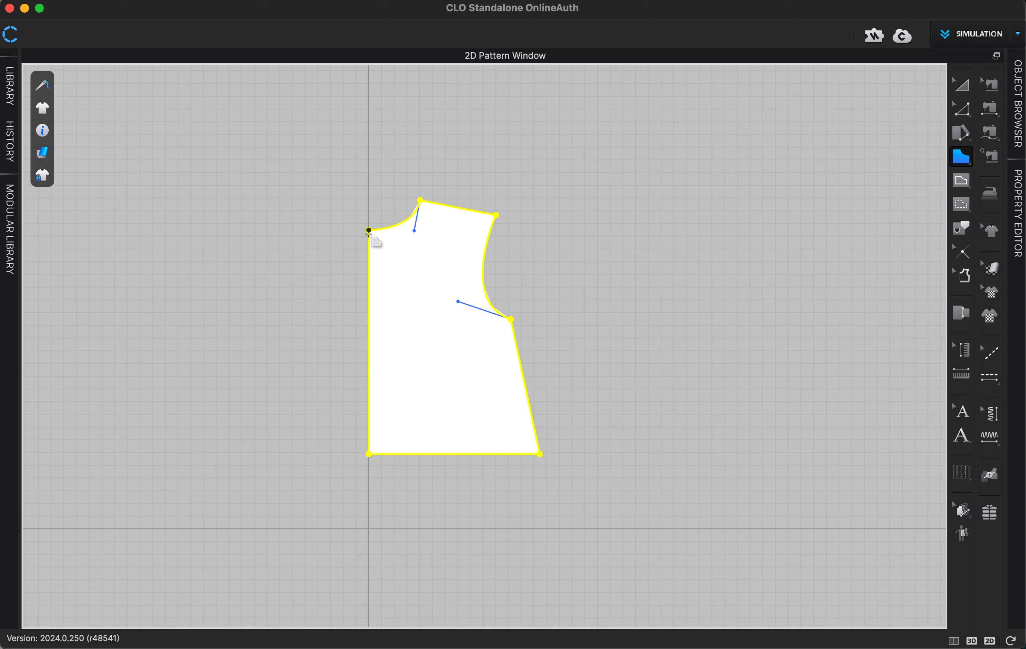
Clone the half bodice as a Symmetric Pattern without sewing and place the mirrored copy about 5.8 to its left
click(963, 87)
click(600, 268)
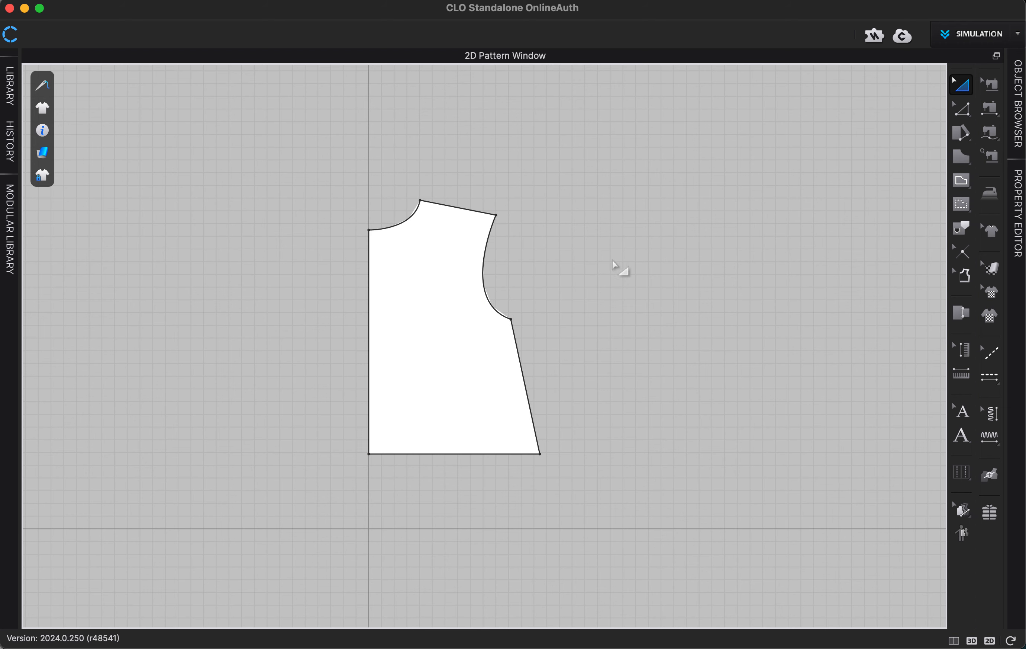
right_click(430, 333)
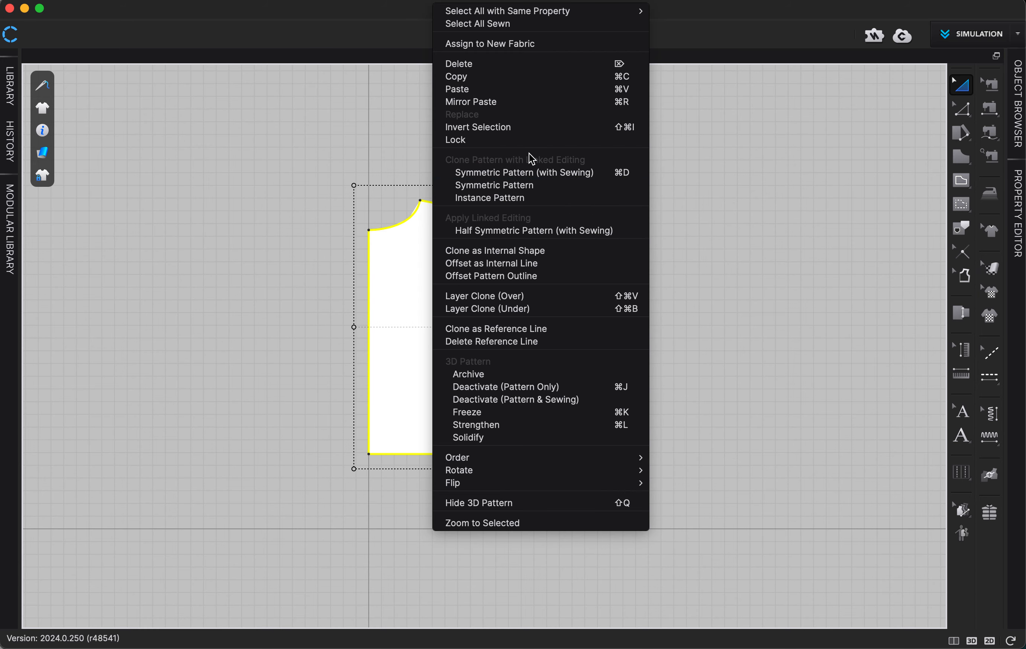
click(530, 181)
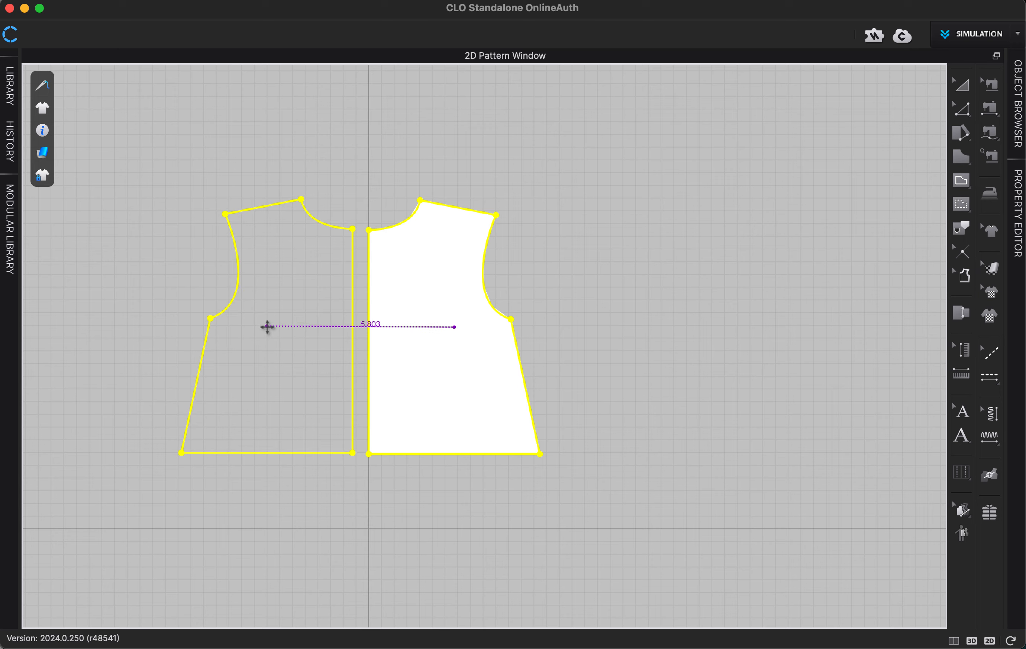
click(267, 327)
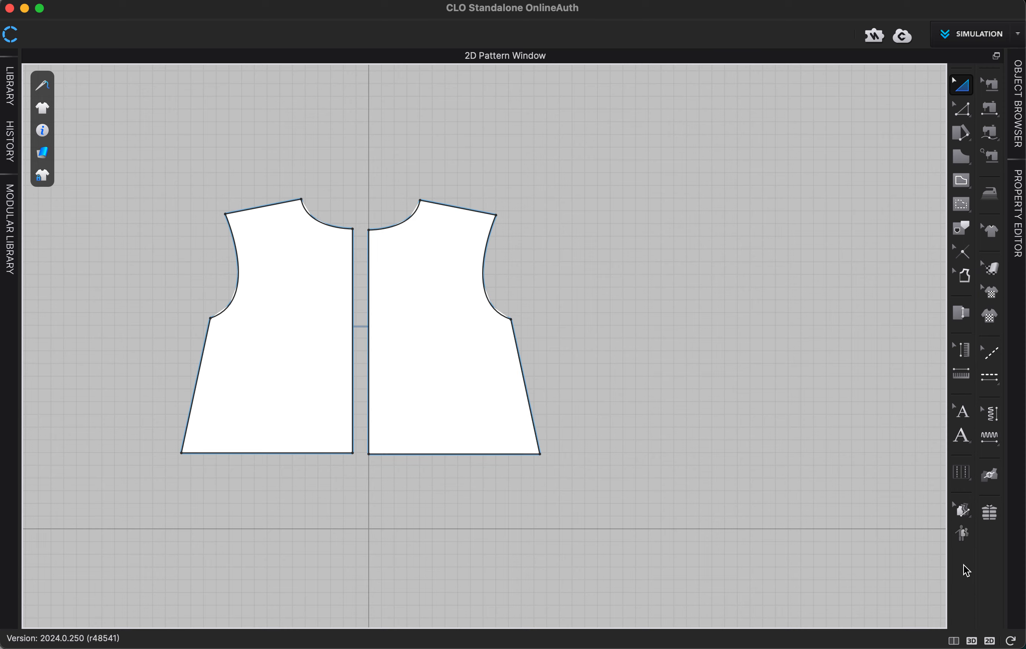
Show the 3D and 2D windows together and reposition the two half-bodice pieces in the 3D space
click(955, 640)
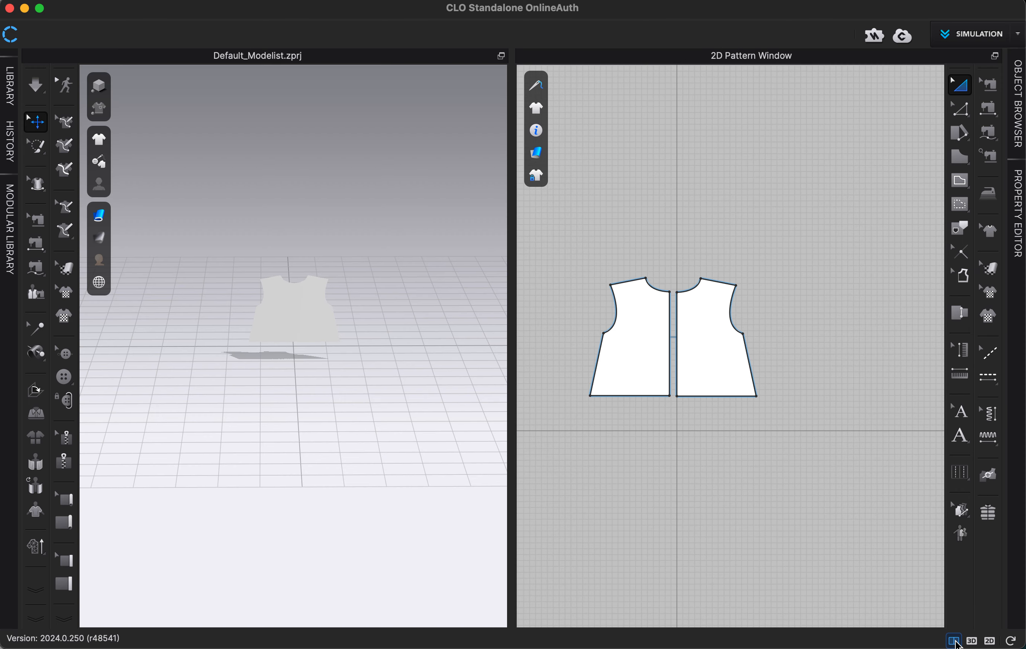
click(336, 316)
drag(337, 315, 348, 301)
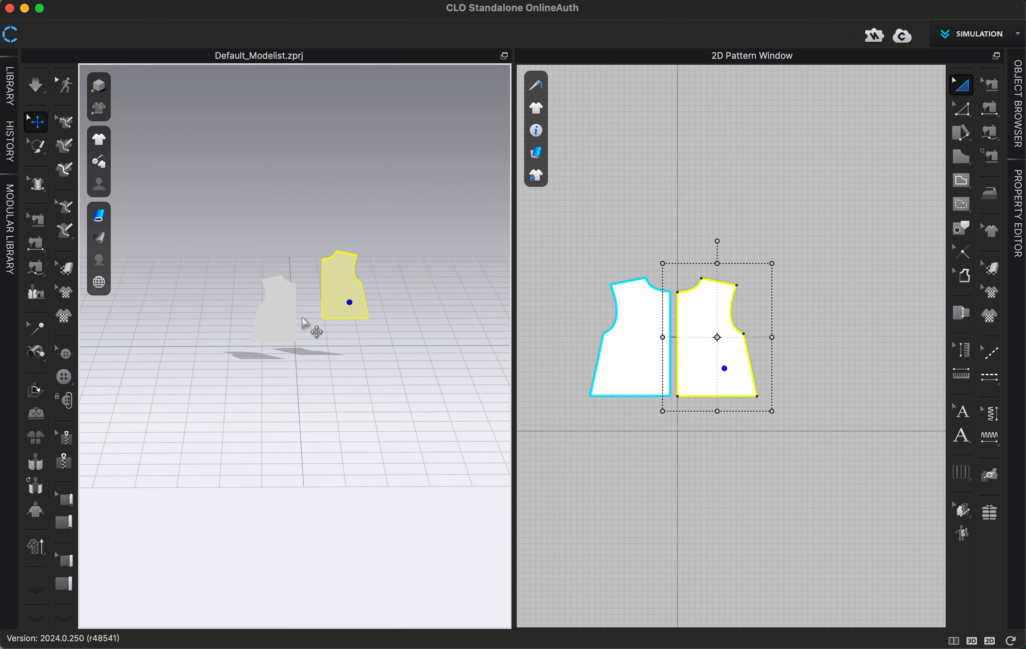
drag(278, 318, 299, 294)
scroll(334, 294, up, 2)
middle_drag(473, 271, 427, 307)
scroll(418, 373, up, 5)
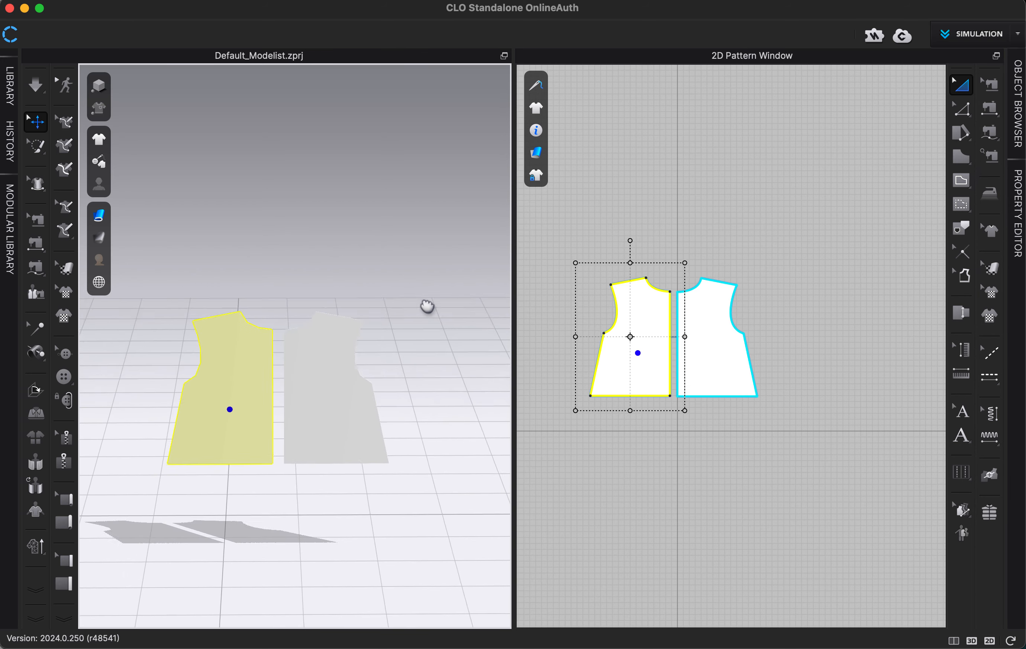
click(360, 341)
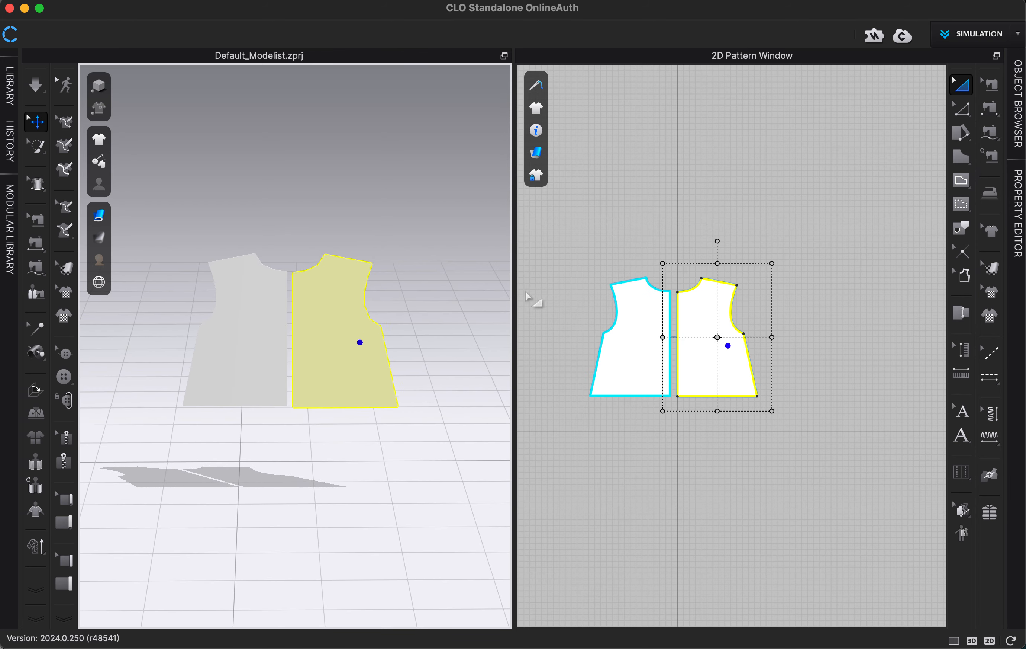
Select both half-bodice patterns in the 2D window and delete them
click(639, 446)
drag(560, 234, 825, 464)
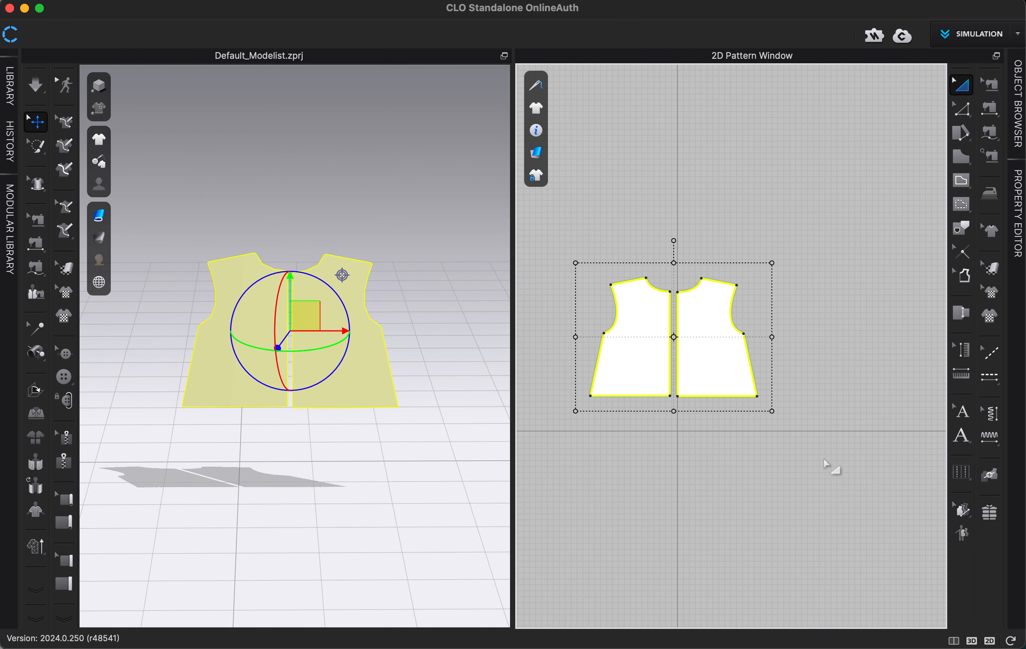
key(Delete)
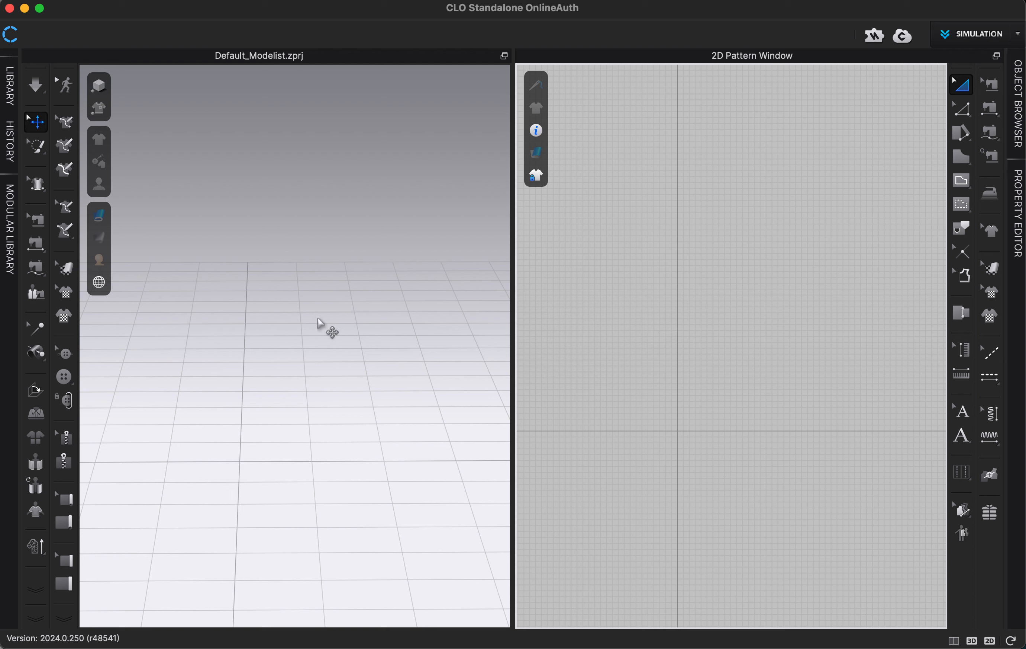
Load the FV2_Feifei.avt avatar from the library's Female_V2 avatar folder and hide the library
click(196, 179)
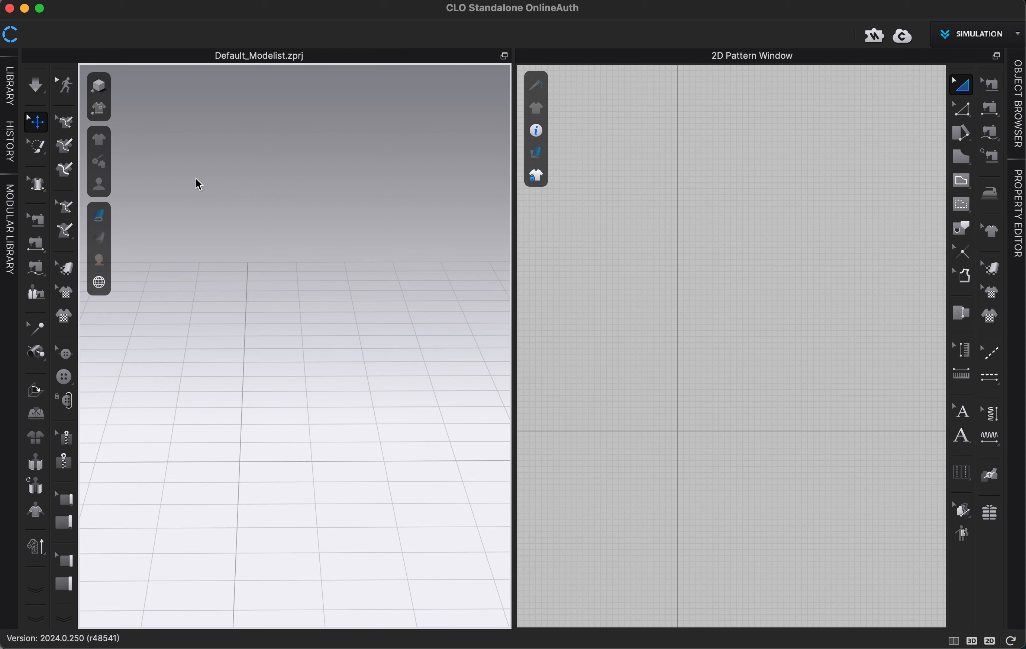
key(F2)
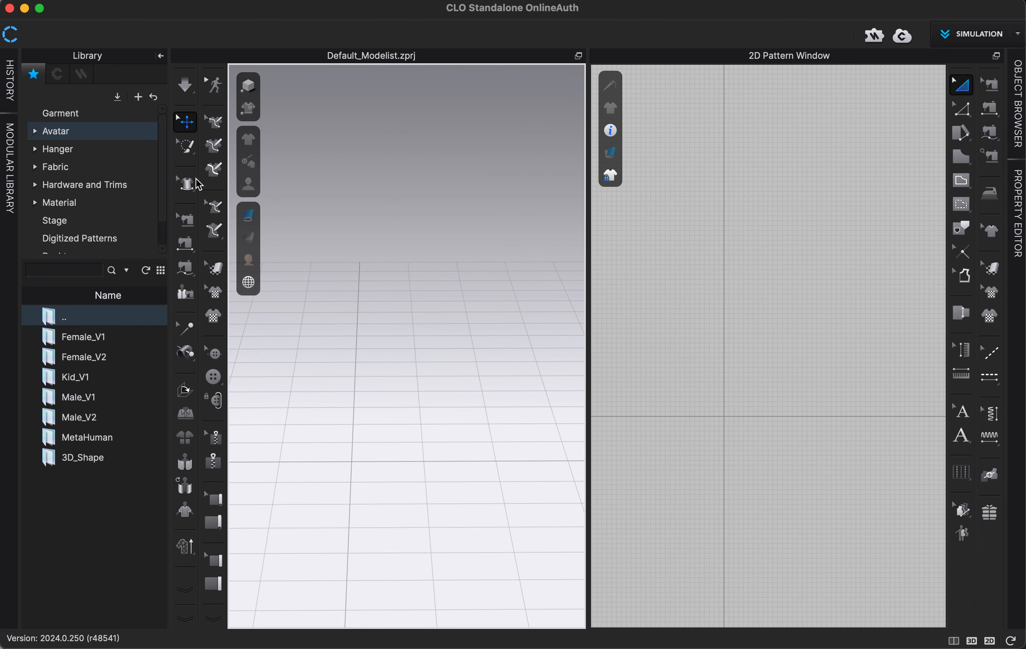
double_click(56, 134)
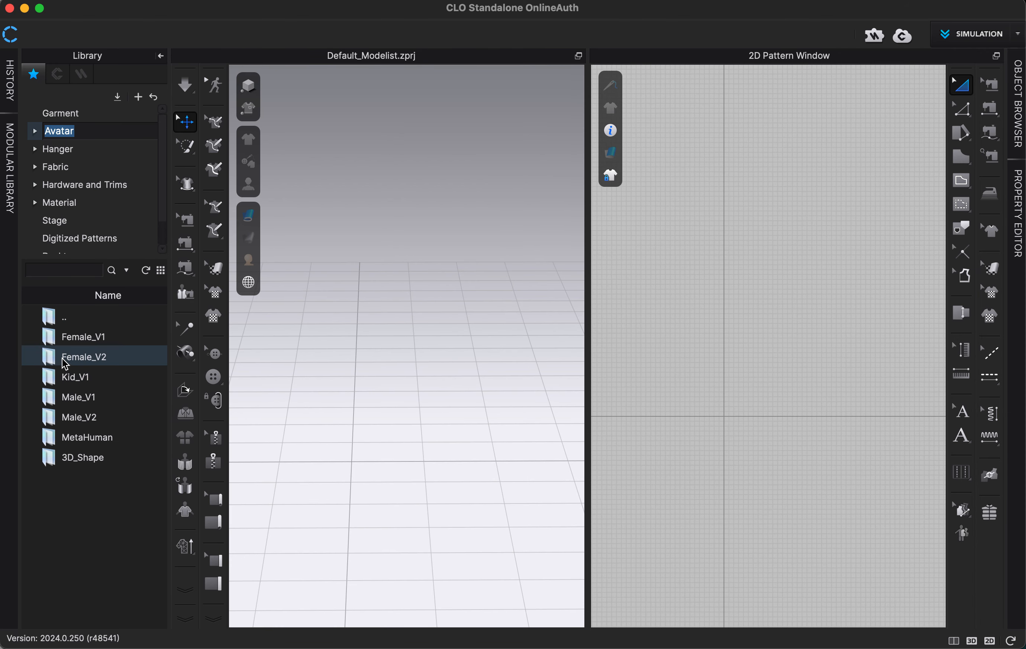
double_click(74, 360)
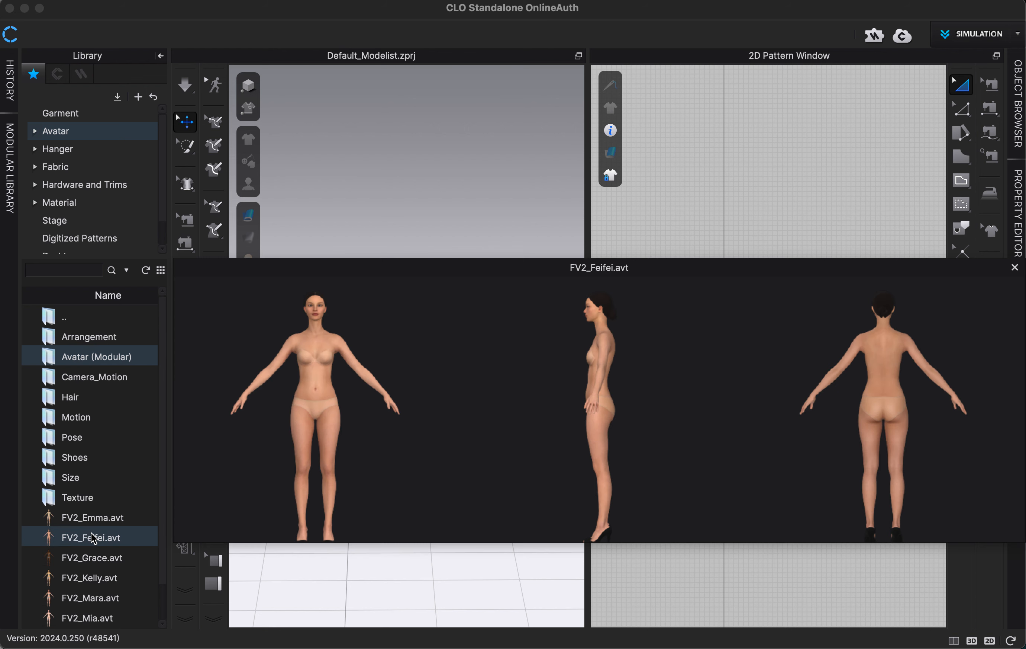
double_click(93, 538)
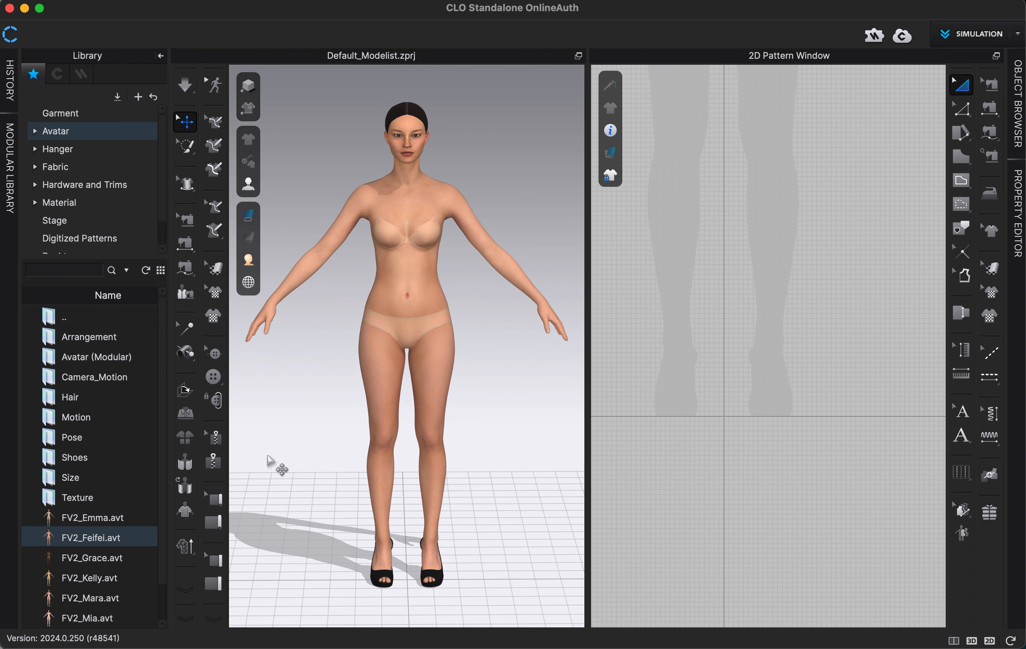
click(161, 56)
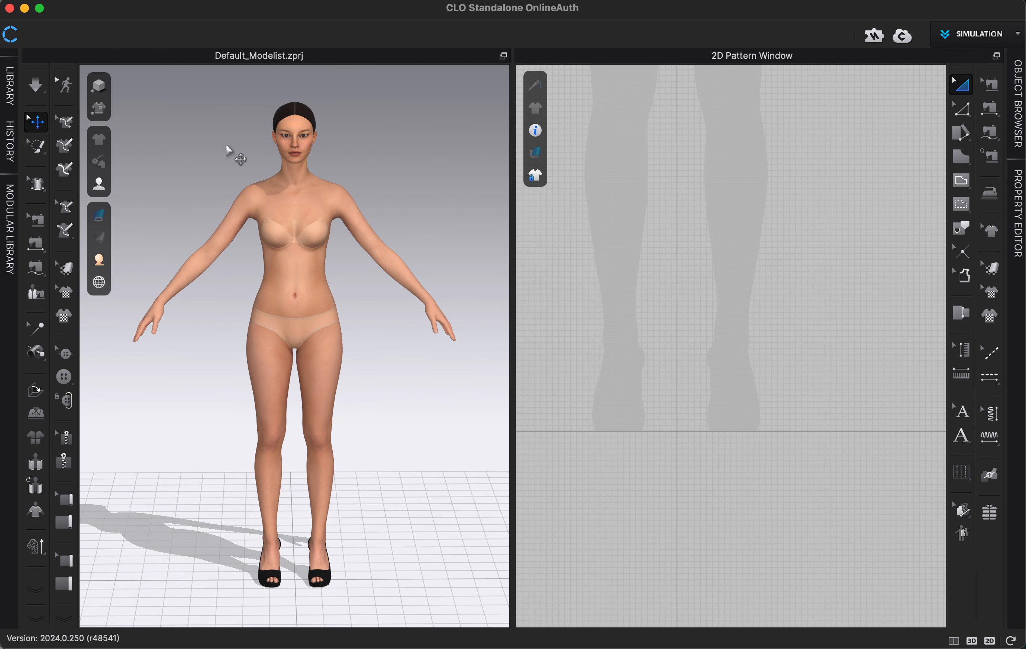
Start a polygon pattern on the vertical axis at the avatar silhouette's neck base with a curved neckline about 3.8 in long
scroll(364, 272, up, 1)
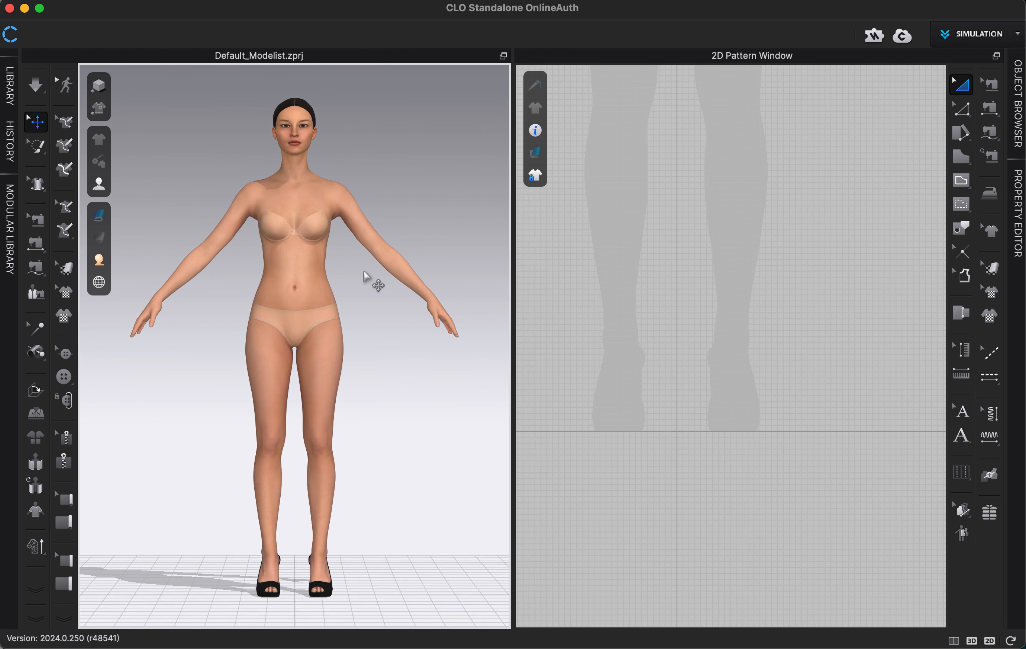
scroll(672, 247, up, 4)
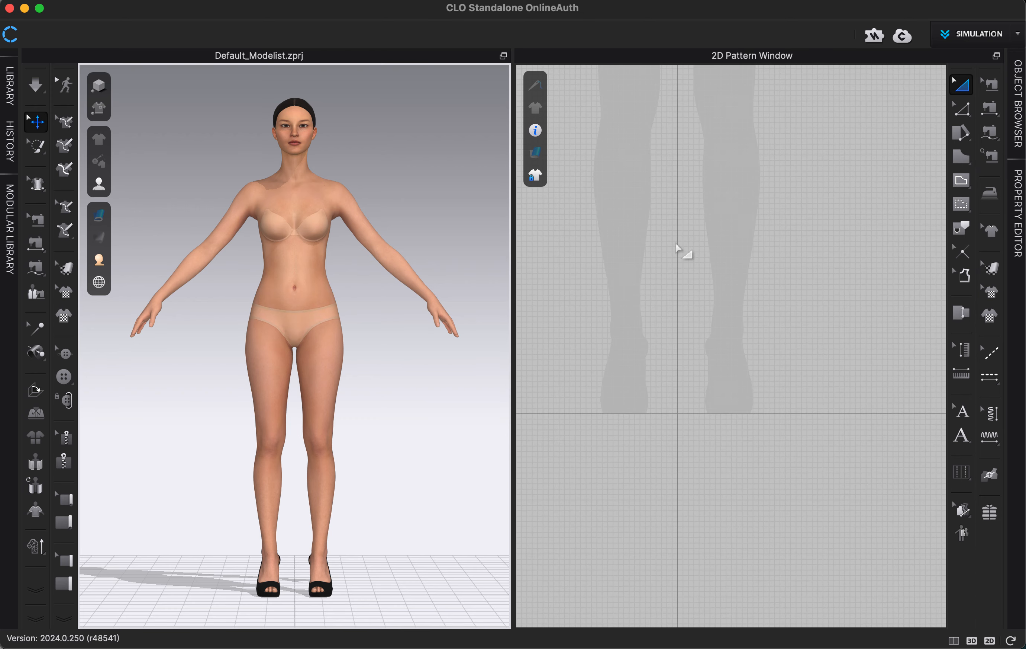
middle_drag(727, 323, 722, 372)
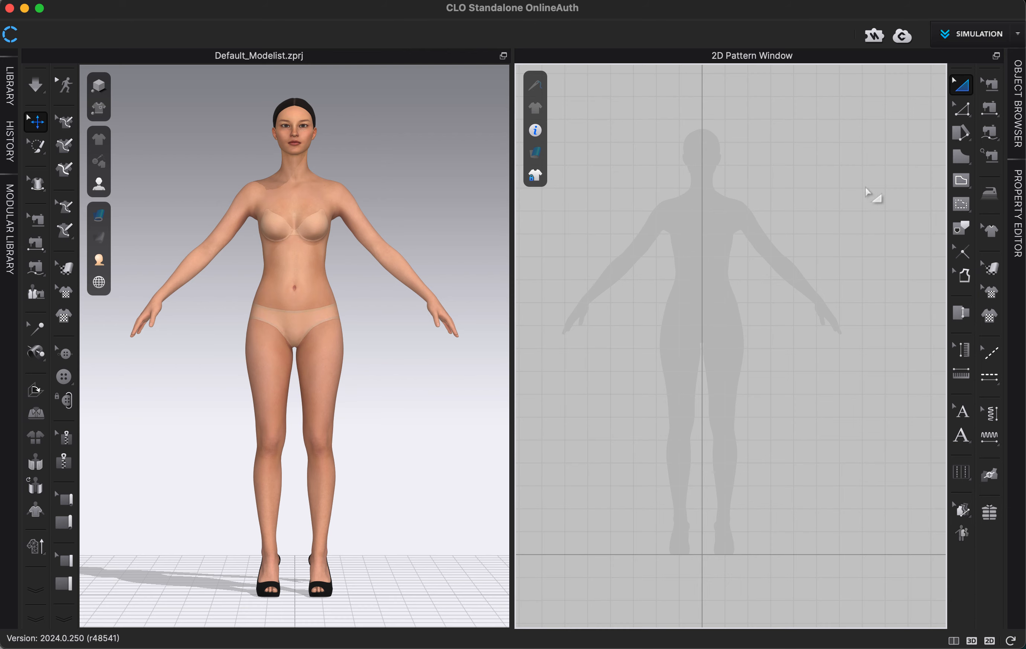
click(962, 157)
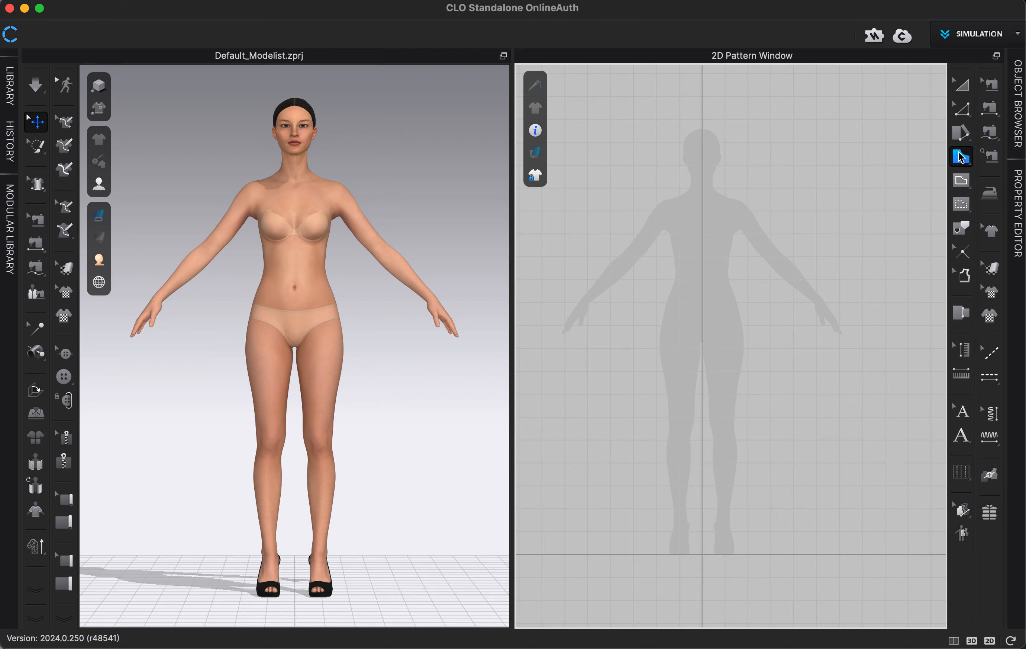
scroll(739, 174, up, 1)
scroll(733, 175, up, 2)
scroll(708, 188, up, 1)
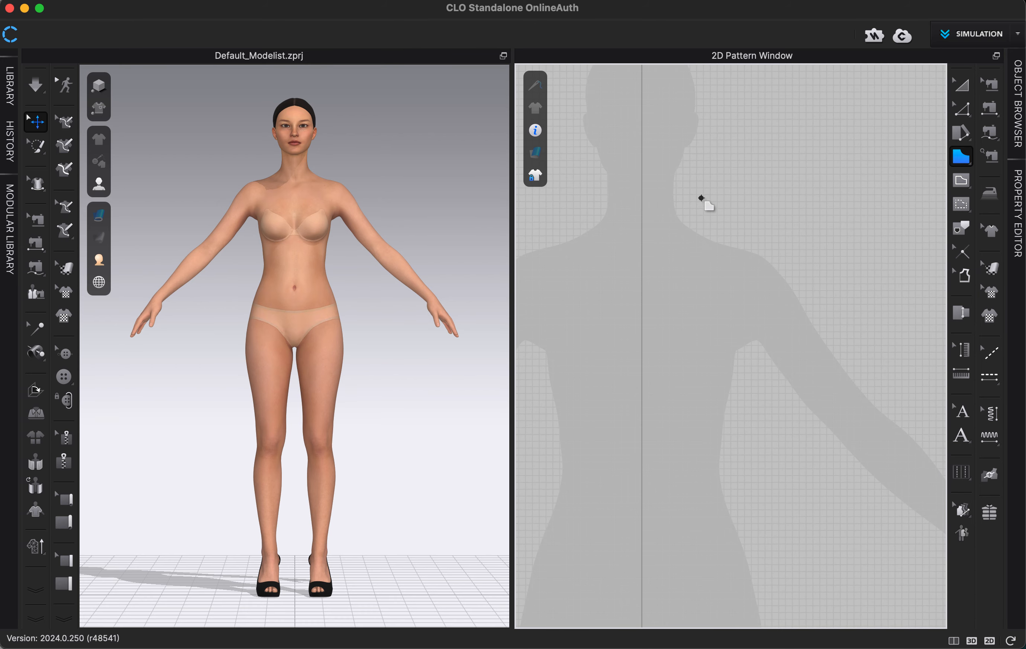
middle_drag(703, 199, 784, 215)
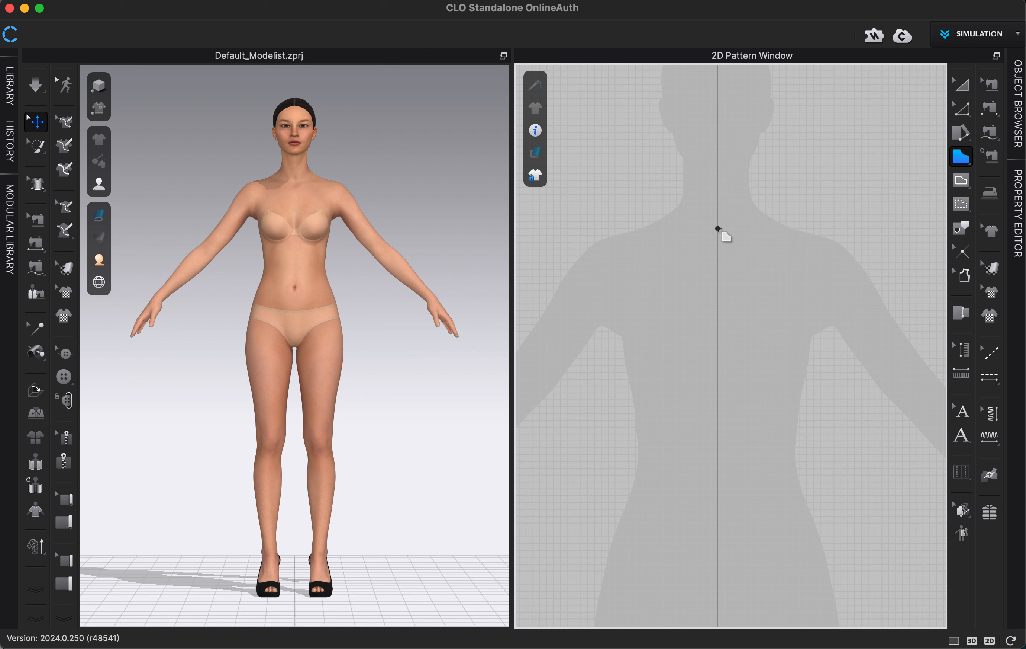
click(718, 237)
drag(772, 207, 791, 174)
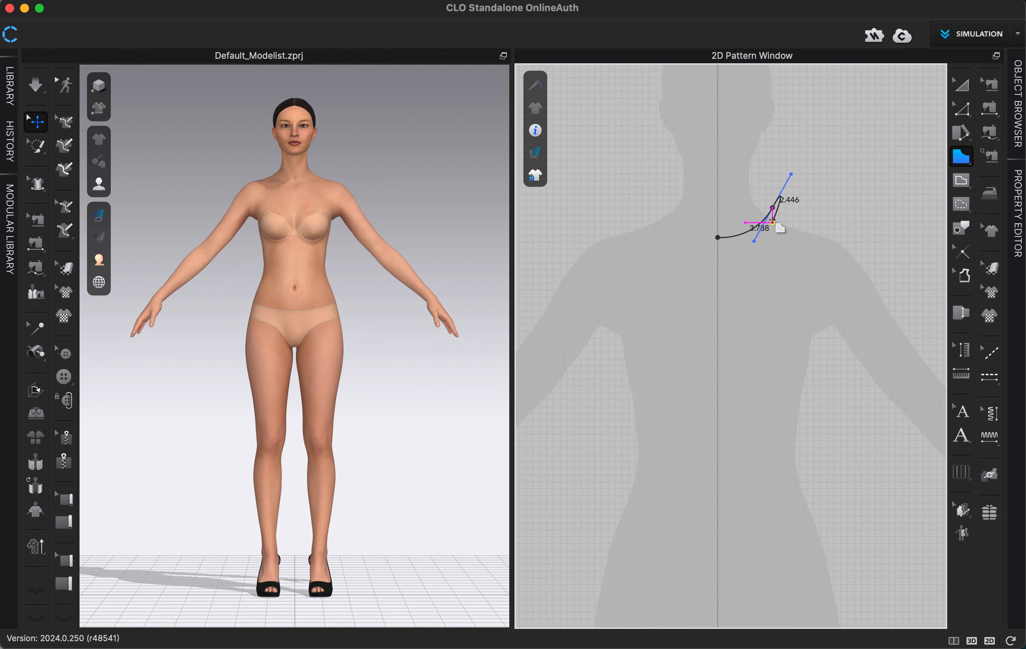
Add a straight shoulder line about 2.5 in long and a curved armhole about 8 in long down to the underarm
click(773, 208)
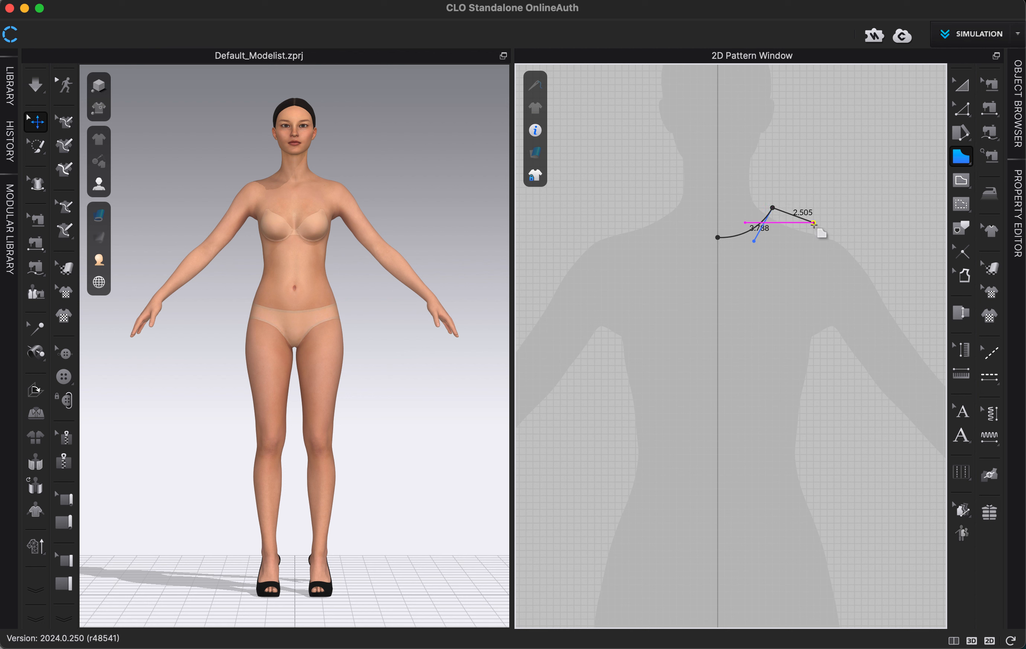
click(813, 223)
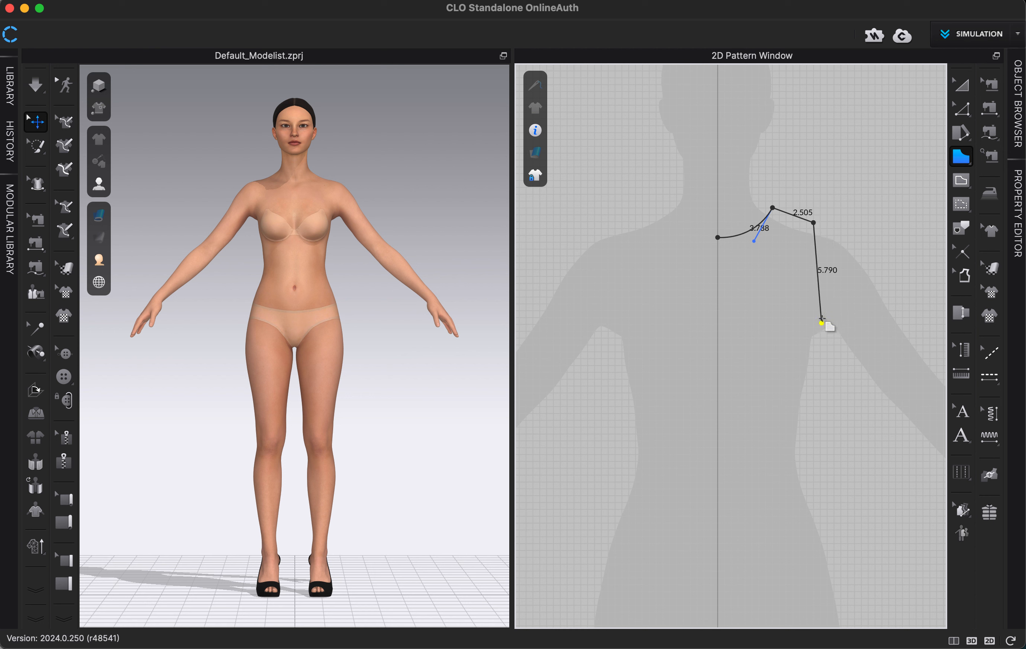
drag(825, 346, 878, 353)
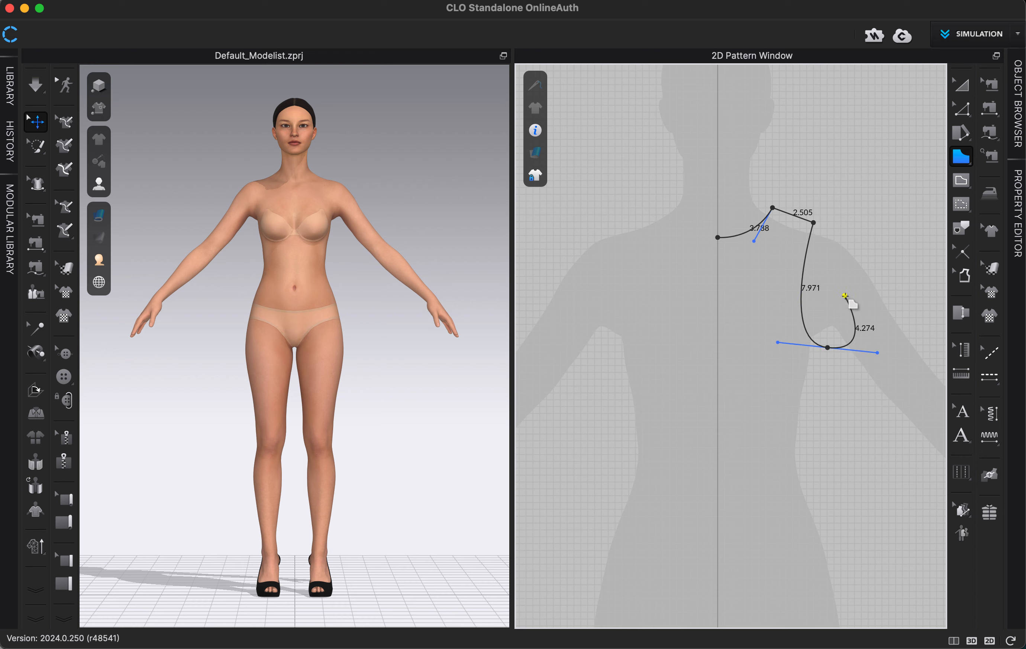
Draw a straight, outward-flared side seam from the underarm point with an exact length of 30 in
scroll(848, 305, down, 1)
middle_drag(864, 373, 790, 221)
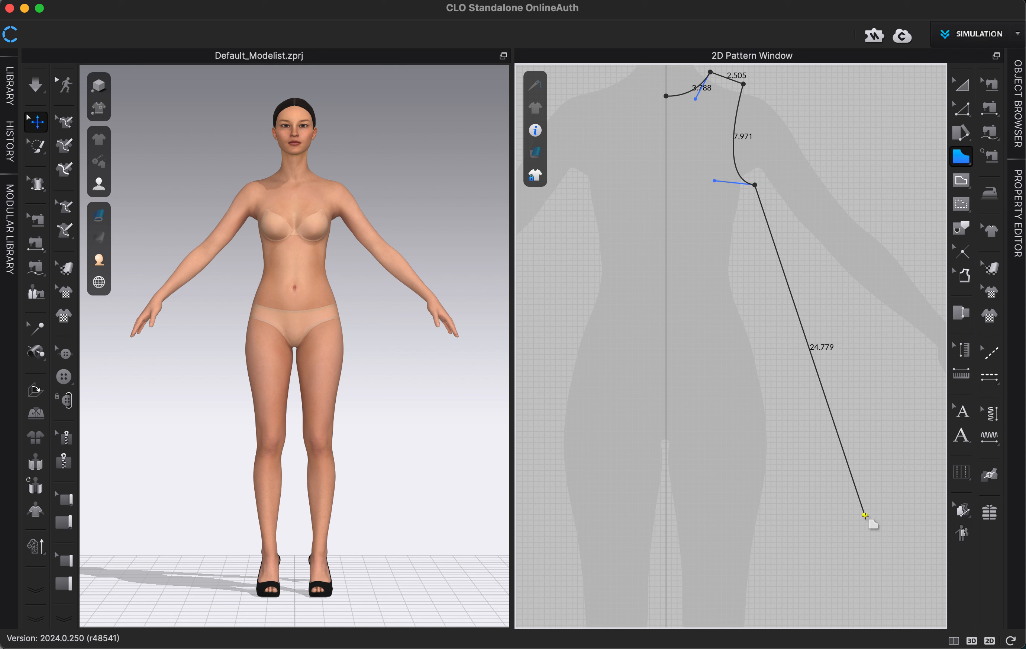
right_click(889, 570)
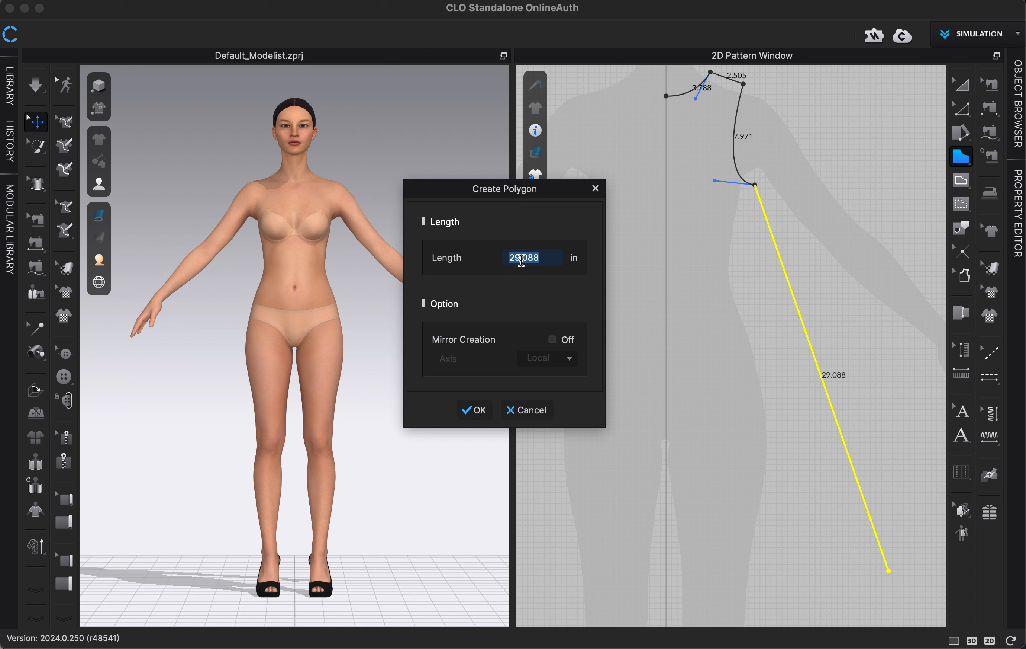
text(30)
key(BackSpace)
text(5)
key(BackSpace)
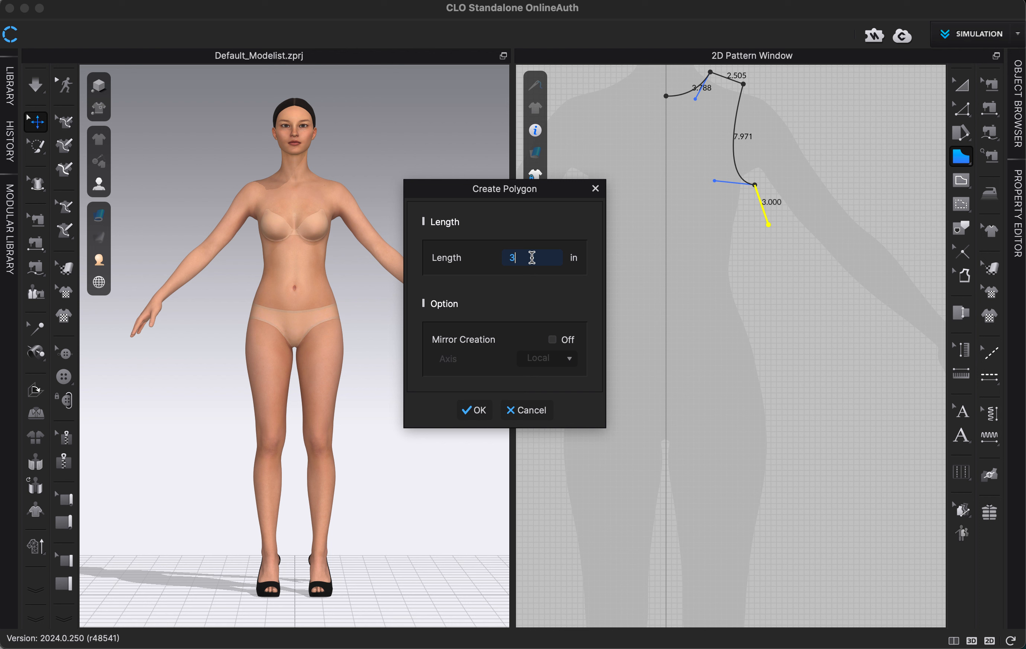
text(25)
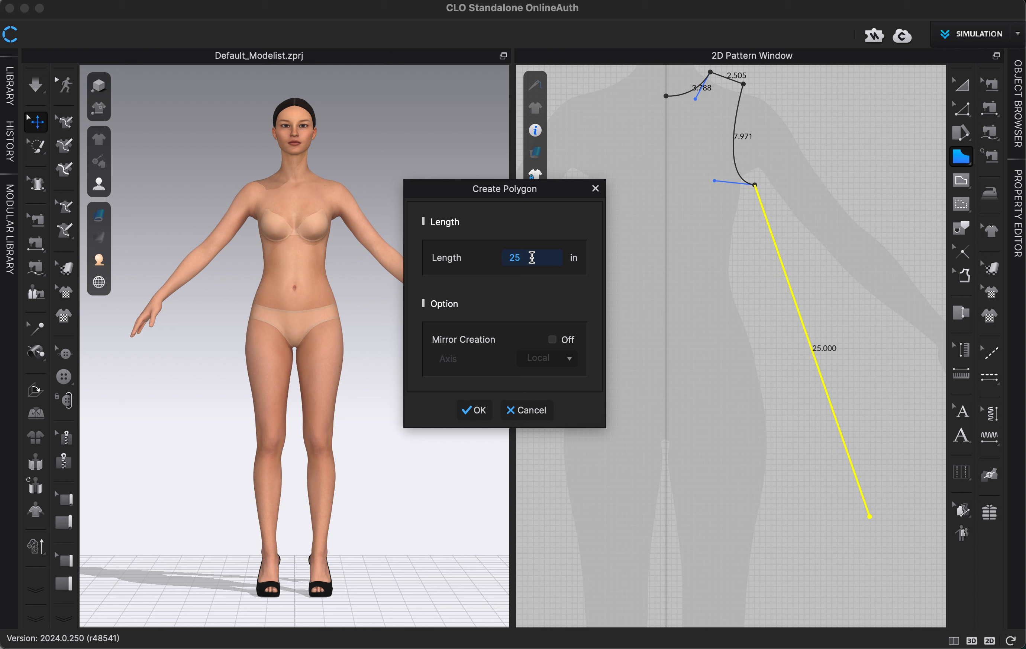
key(BackSpace)
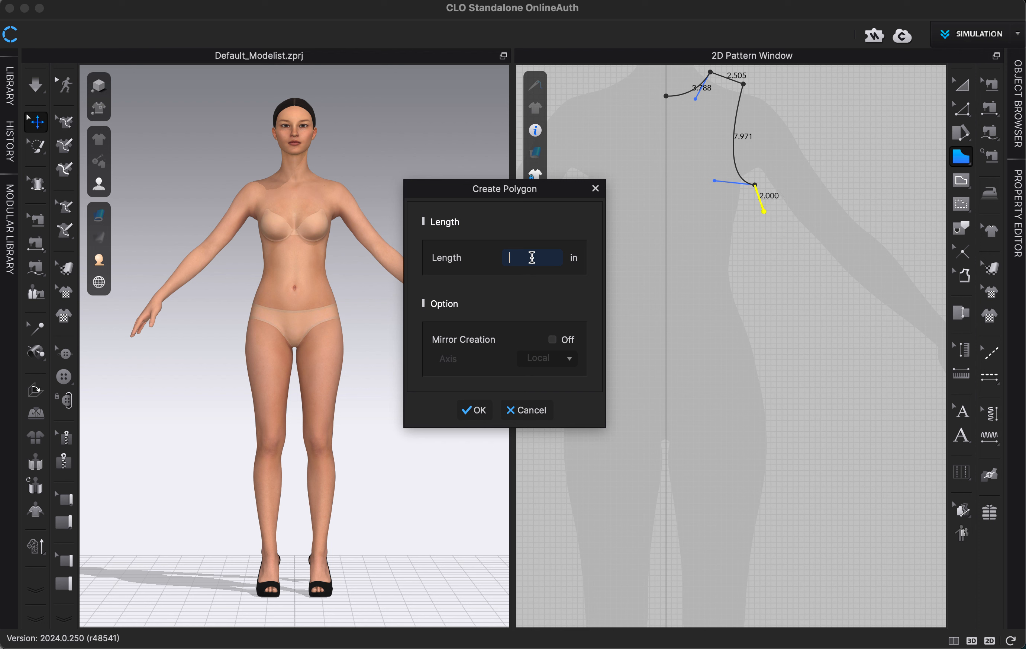
text(30)
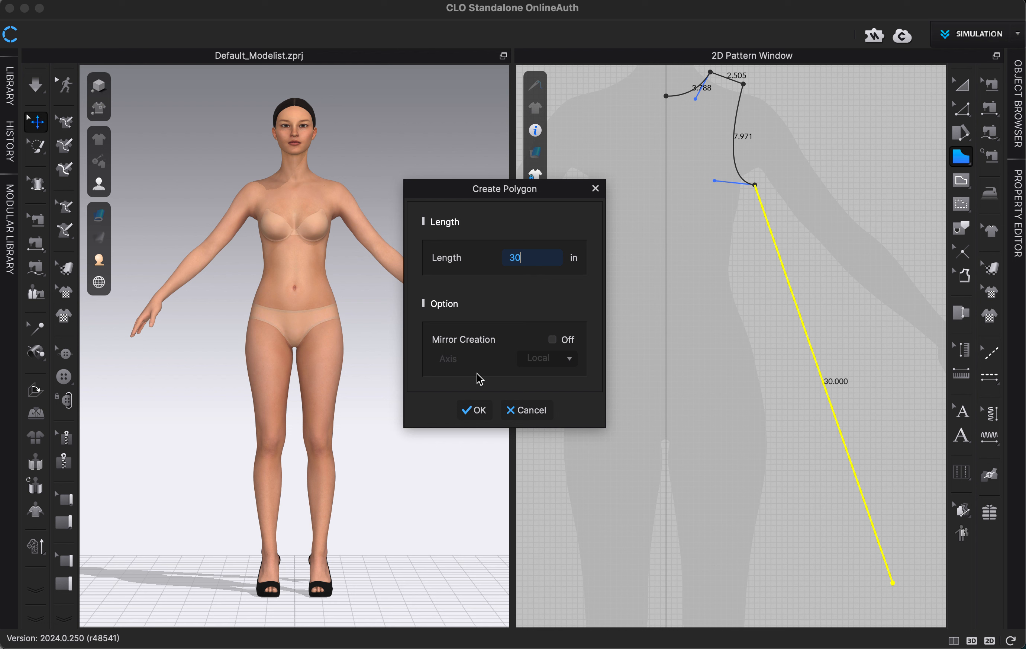
click(472, 411)
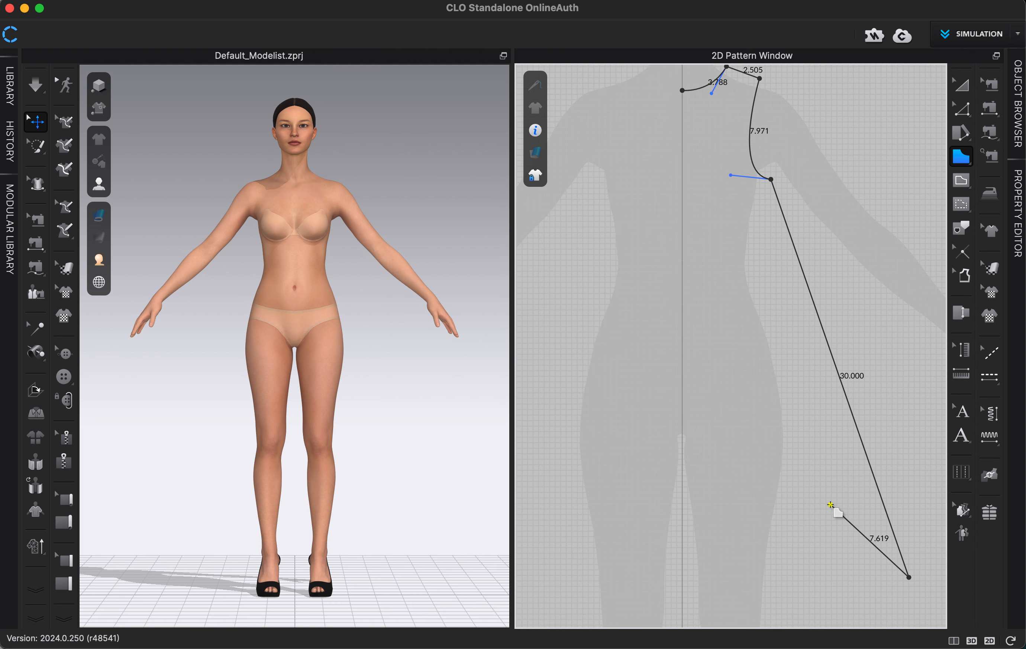
Add three straight trial points after the lower end of the side seam and remove them one at a time
middle_drag(851, 525, 751, 470)
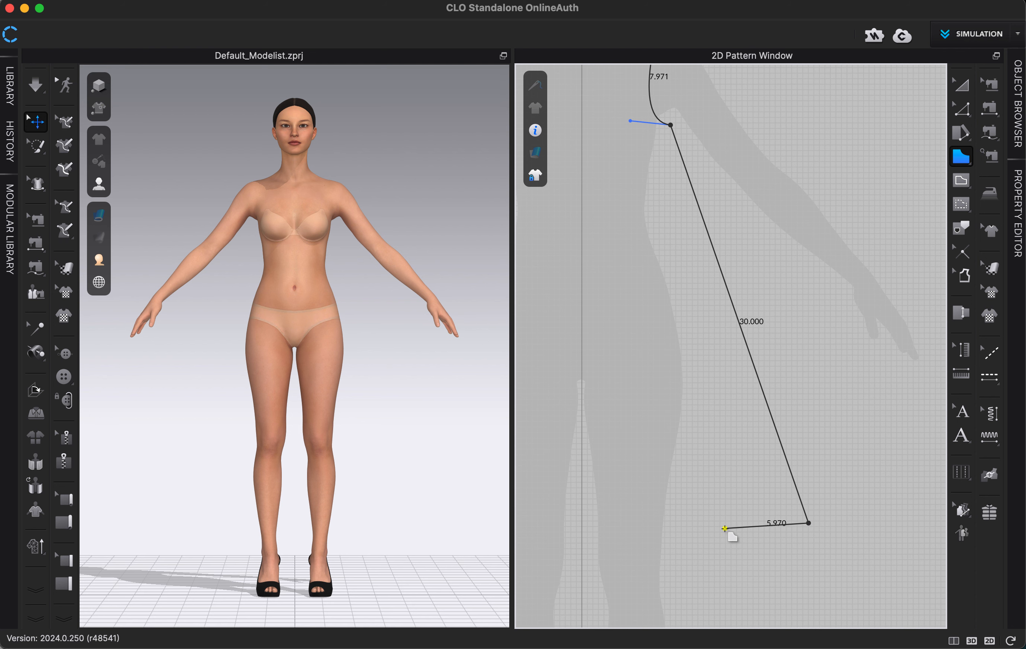
middle_drag(725, 528, 779, 525)
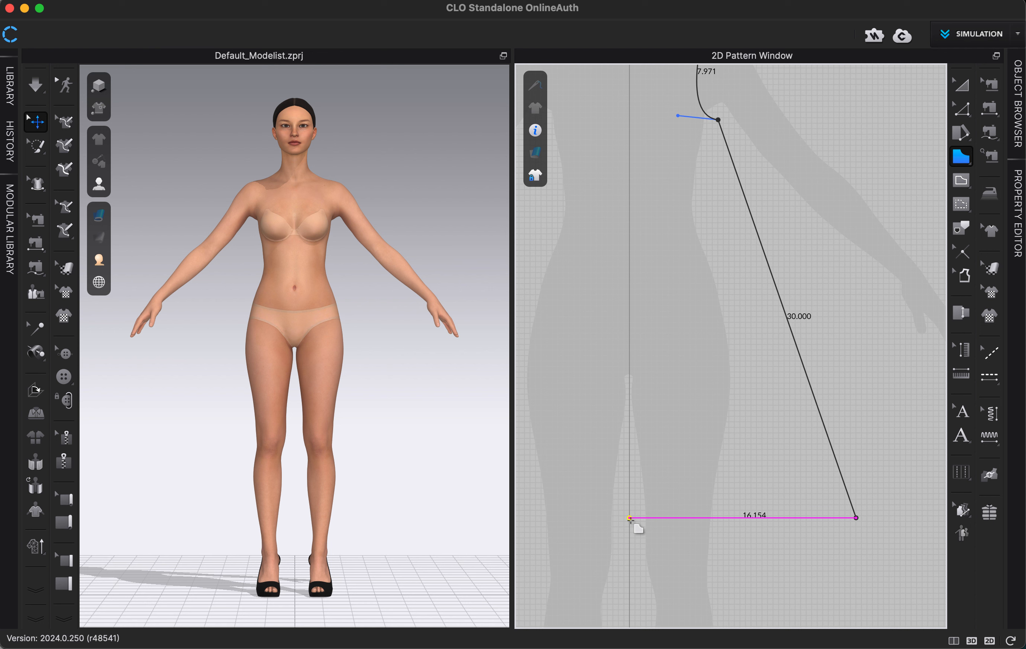
click(754, 489)
click(696, 531)
click(674, 477)
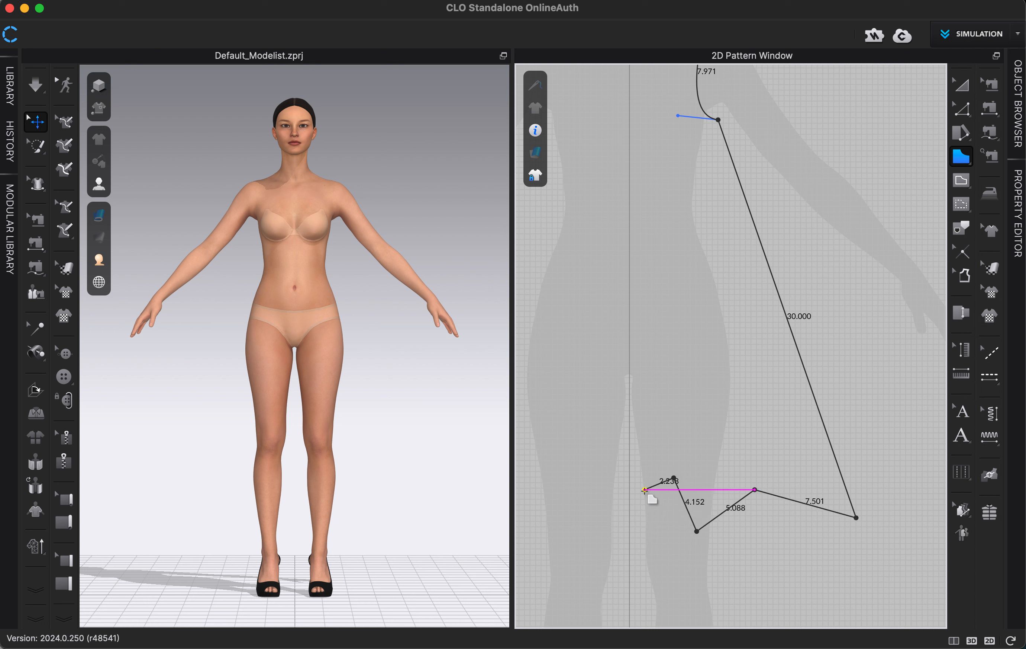
key(BackSpace)
key(BackSpace)
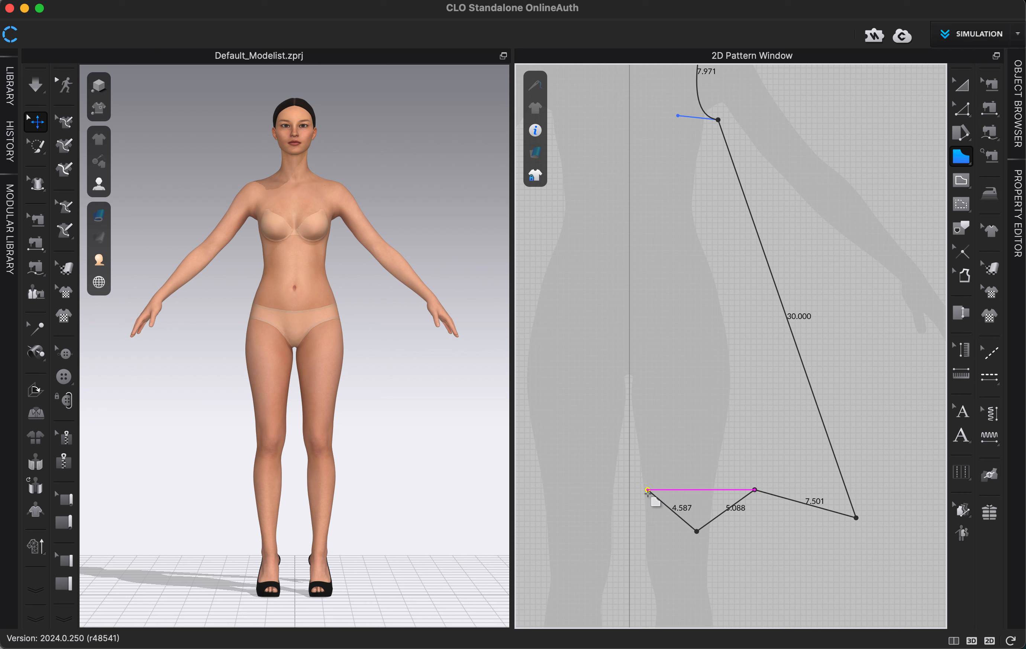
key(BackSpace)
Add a mix of straight and curved trial points beyond the side seam and remove them back to its lower end
click(773, 437)
click(719, 479)
click(753, 531)
drag(773, 561, 743, 592)
drag(682, 568, 583, 531)
key(BackSpace)
key(BackSpace)
key(BackSpace)
key(BackSpace)
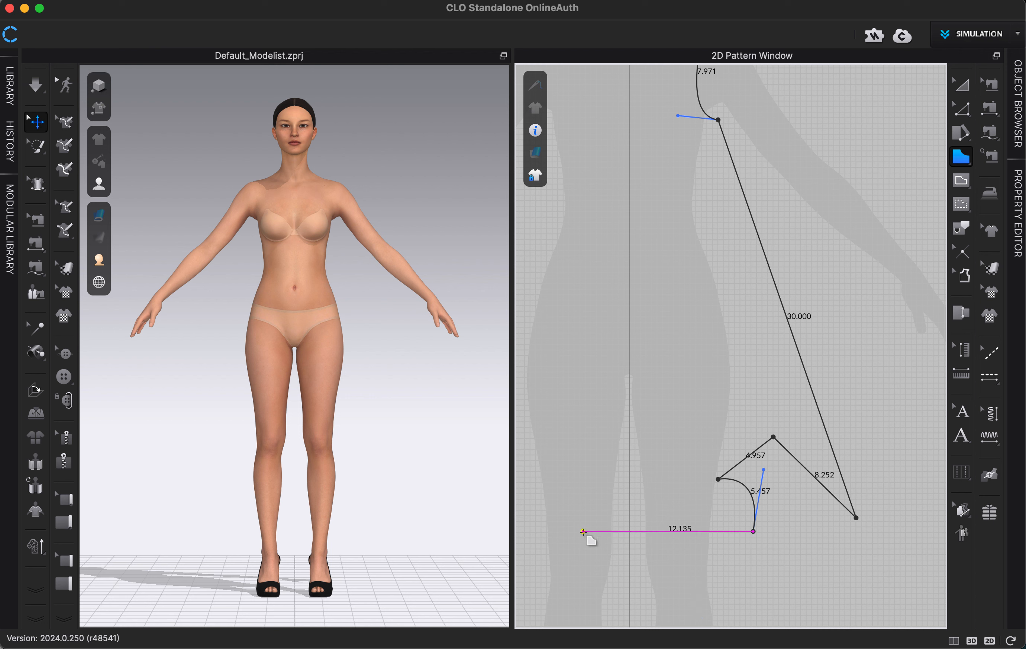
key(BackSpace)
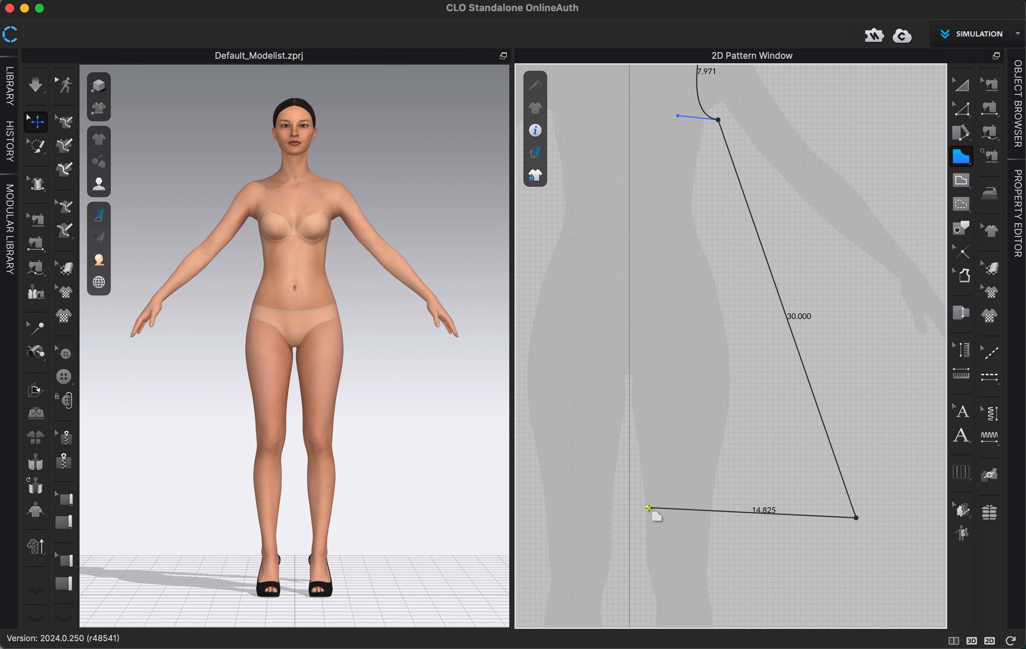
Draw a curved hem about 16.4 in long to the center line and close the pattern with a straight center front up to the neckline's starting point
drag(648, 508, 545, 552)
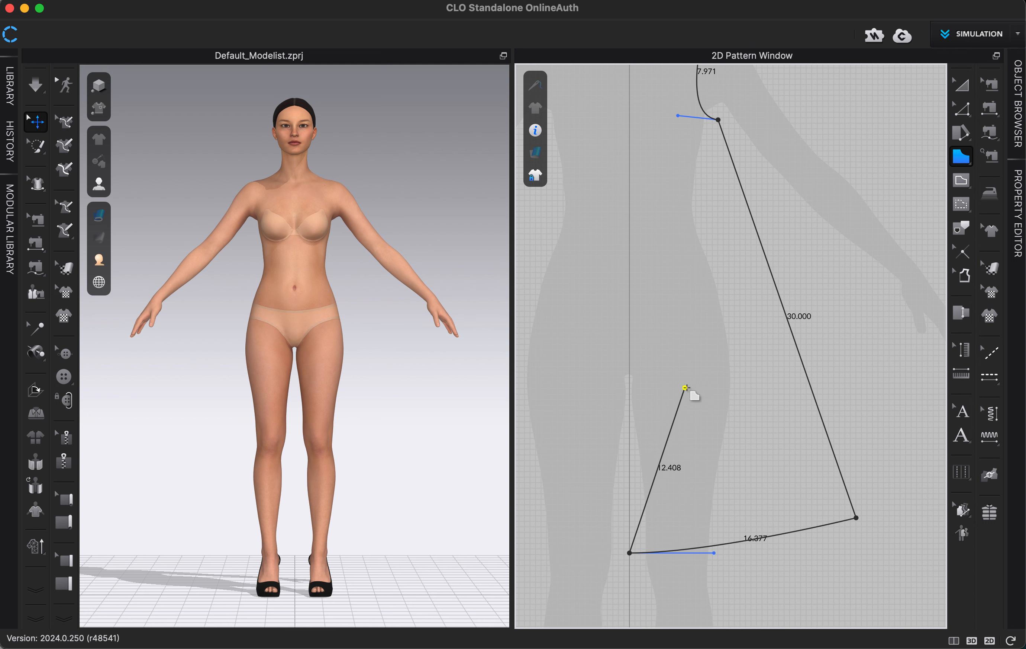
middle_drag(665, 349, 648, 493)
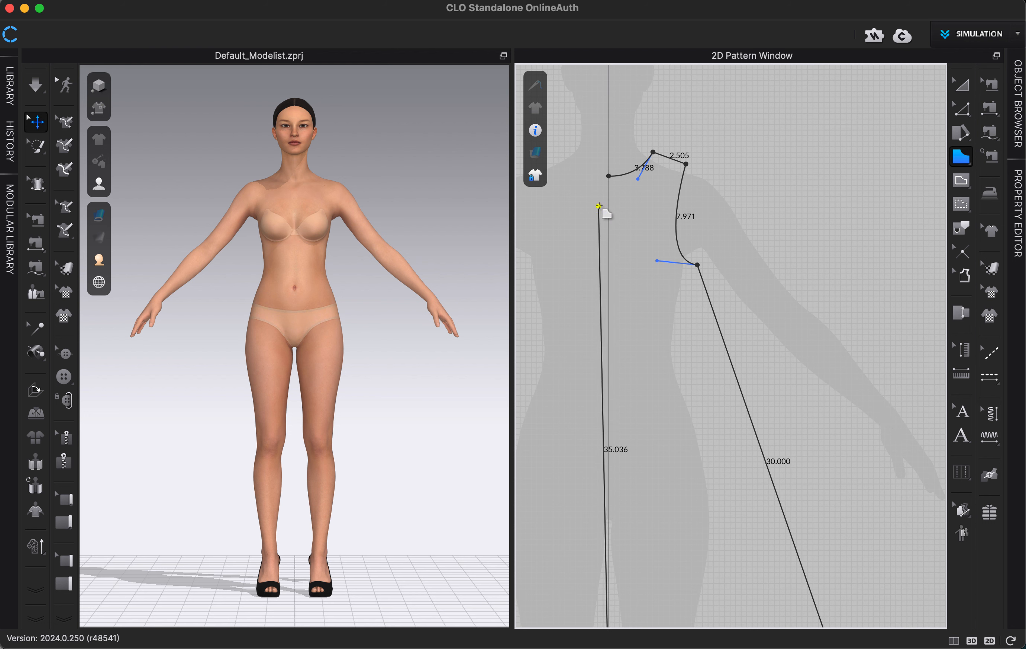
click(609, 176)
scroll(802, 276, down, 4)
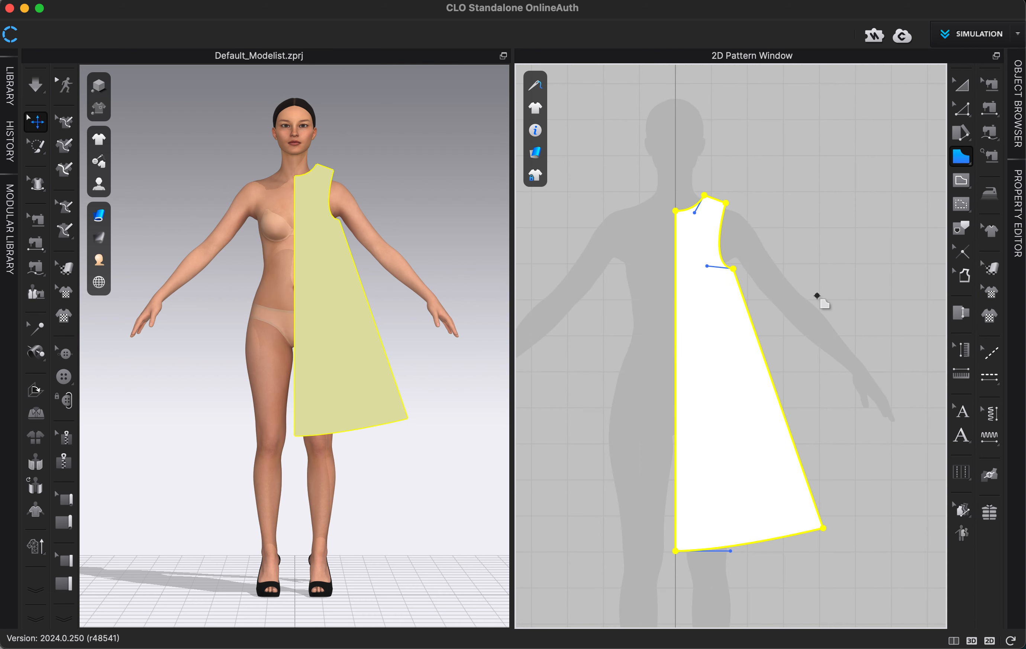
Move the finished half-front pattern horizontally a short distance away from the silhouette's vertical center line, onto its sleeve side, and deselect it
scroll(814, 300, up, 2)
scroll(806, 307, down, 1)
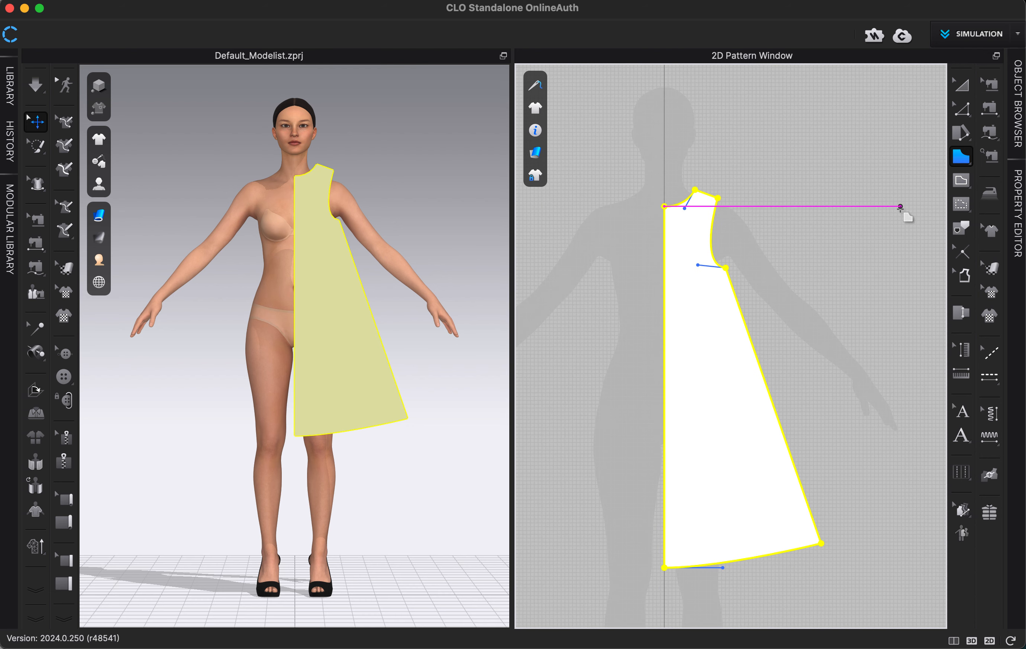
click(962, 85)
click(777, 281)
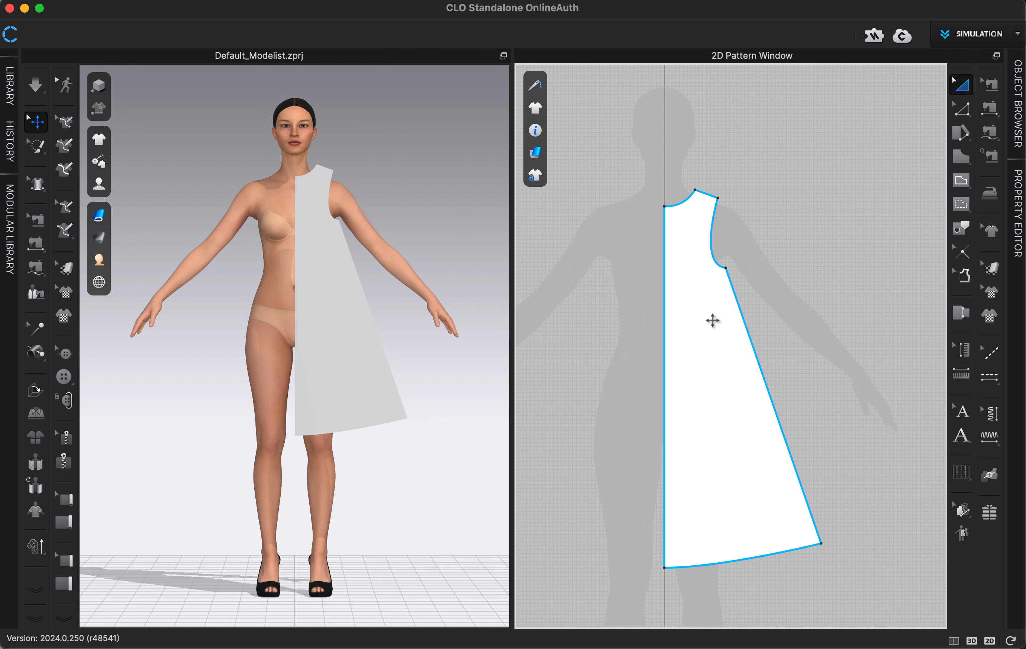
drag(709, 324, 724, 324)
click(673, 300)
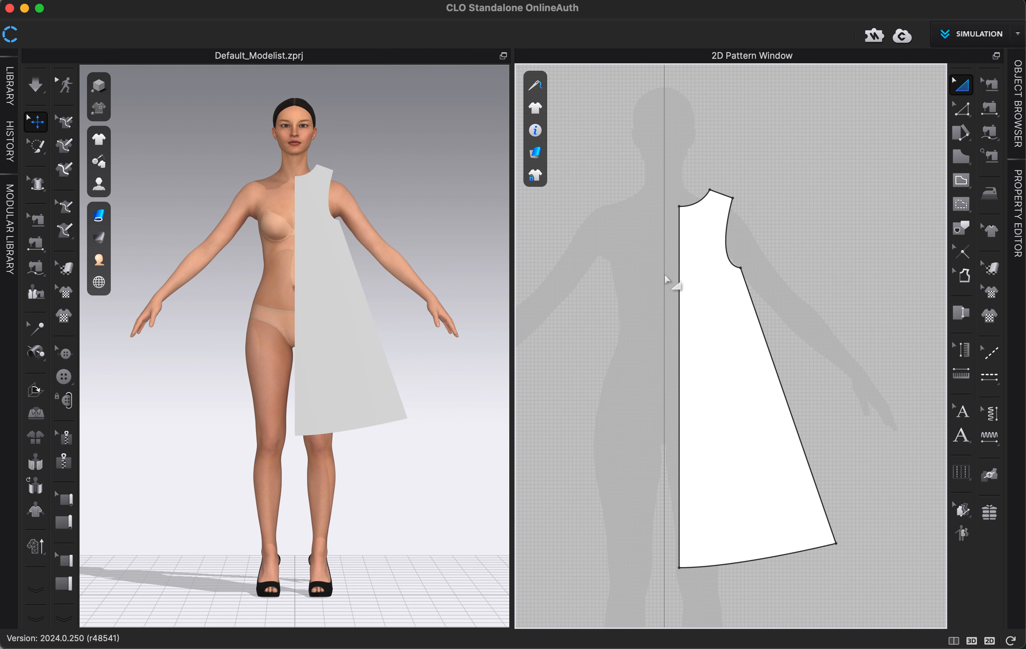
Clone the half-front as a Symmetric Pattern (with Sewing) and place the mirrored copy level with it across the center line, leaving a small gap
right_click(721, 321)
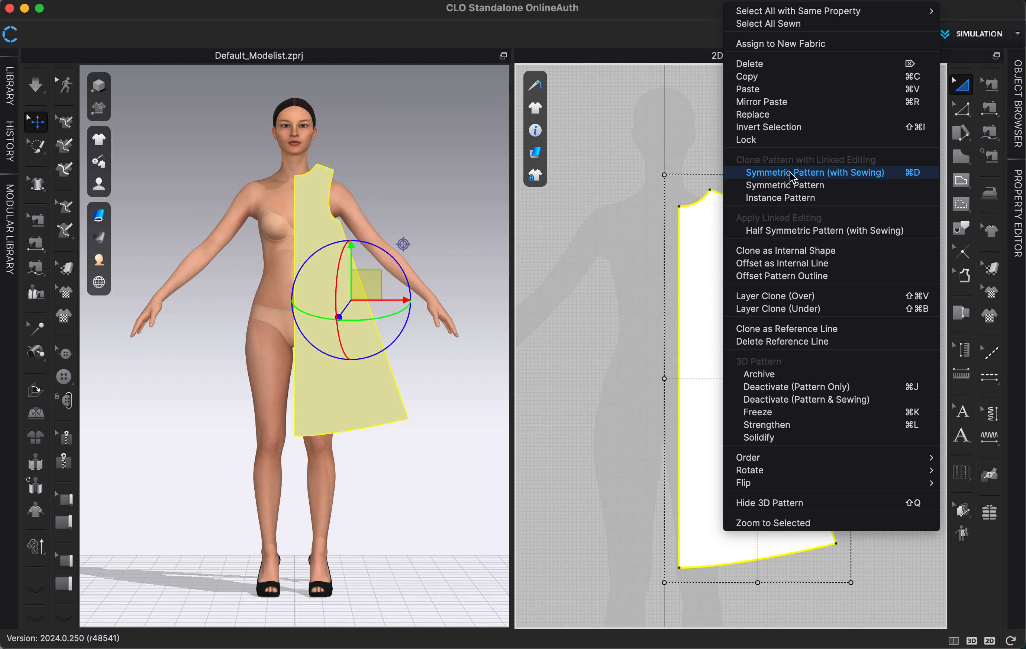
click(814, 173)
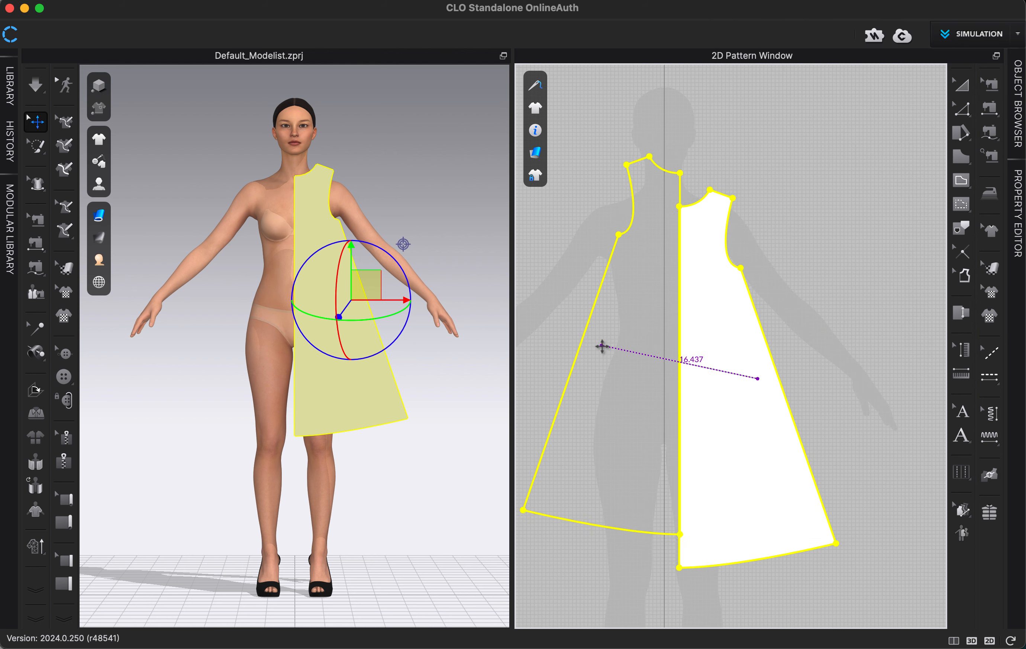
click(574, 380)
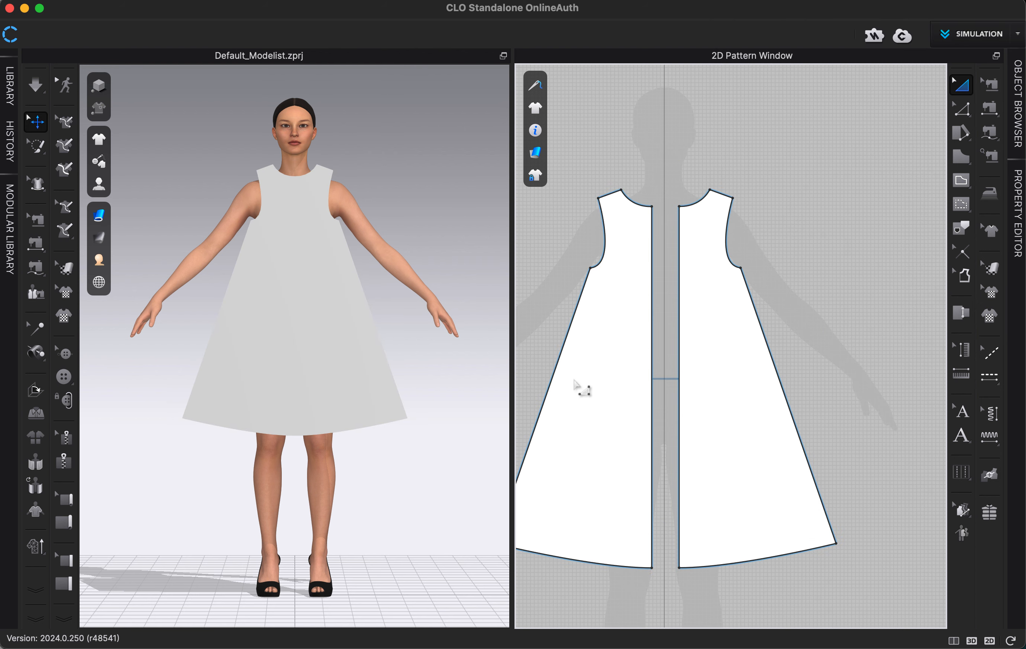
scroll(853, 285, down, 2)
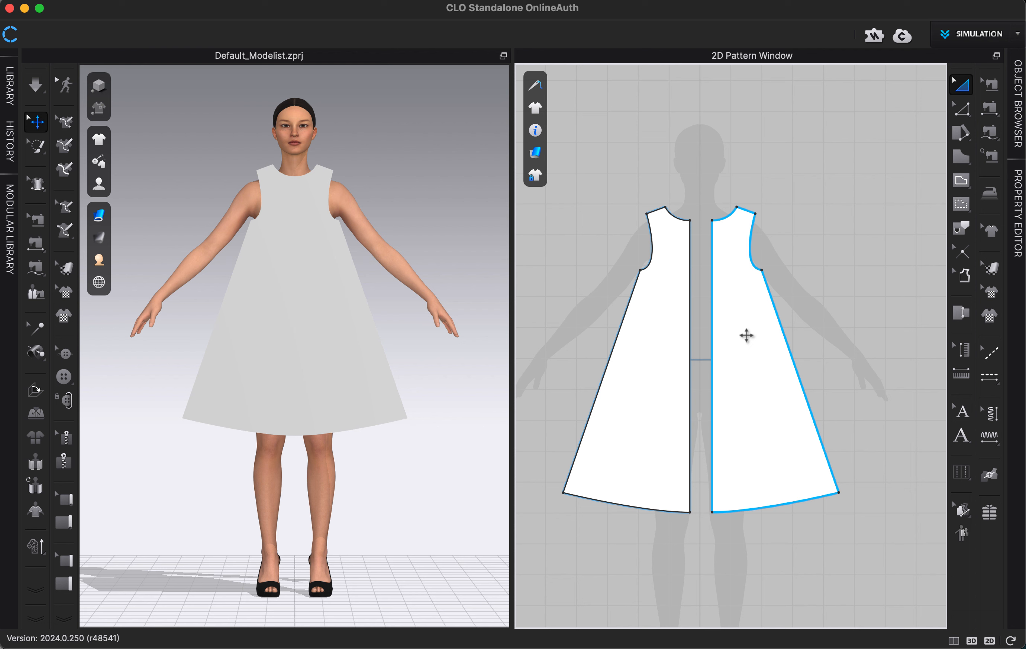
click(666, 341)
click(726, 364)
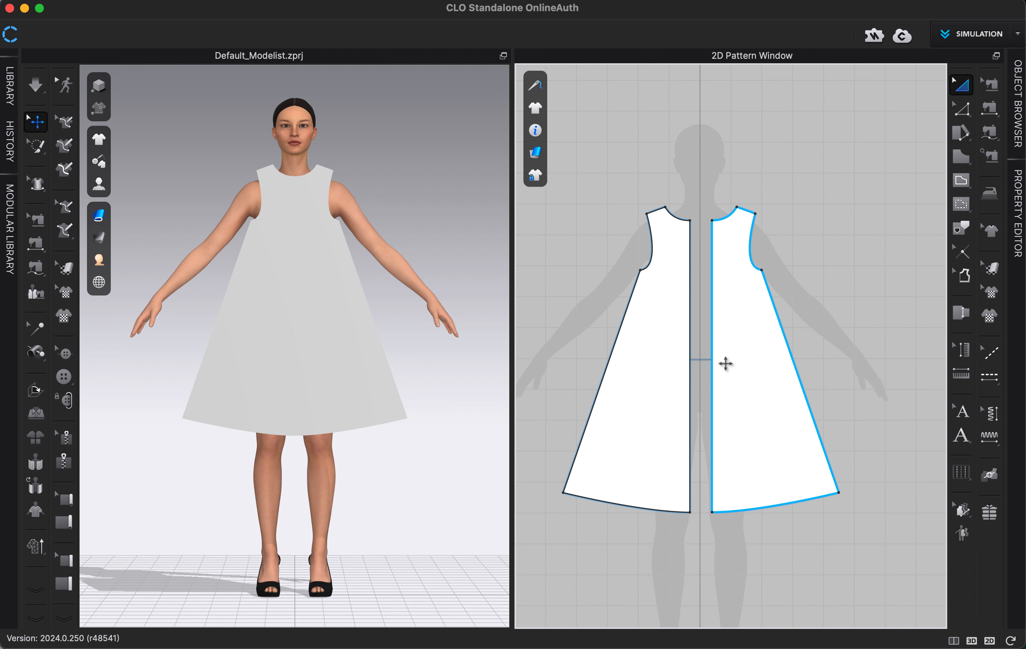